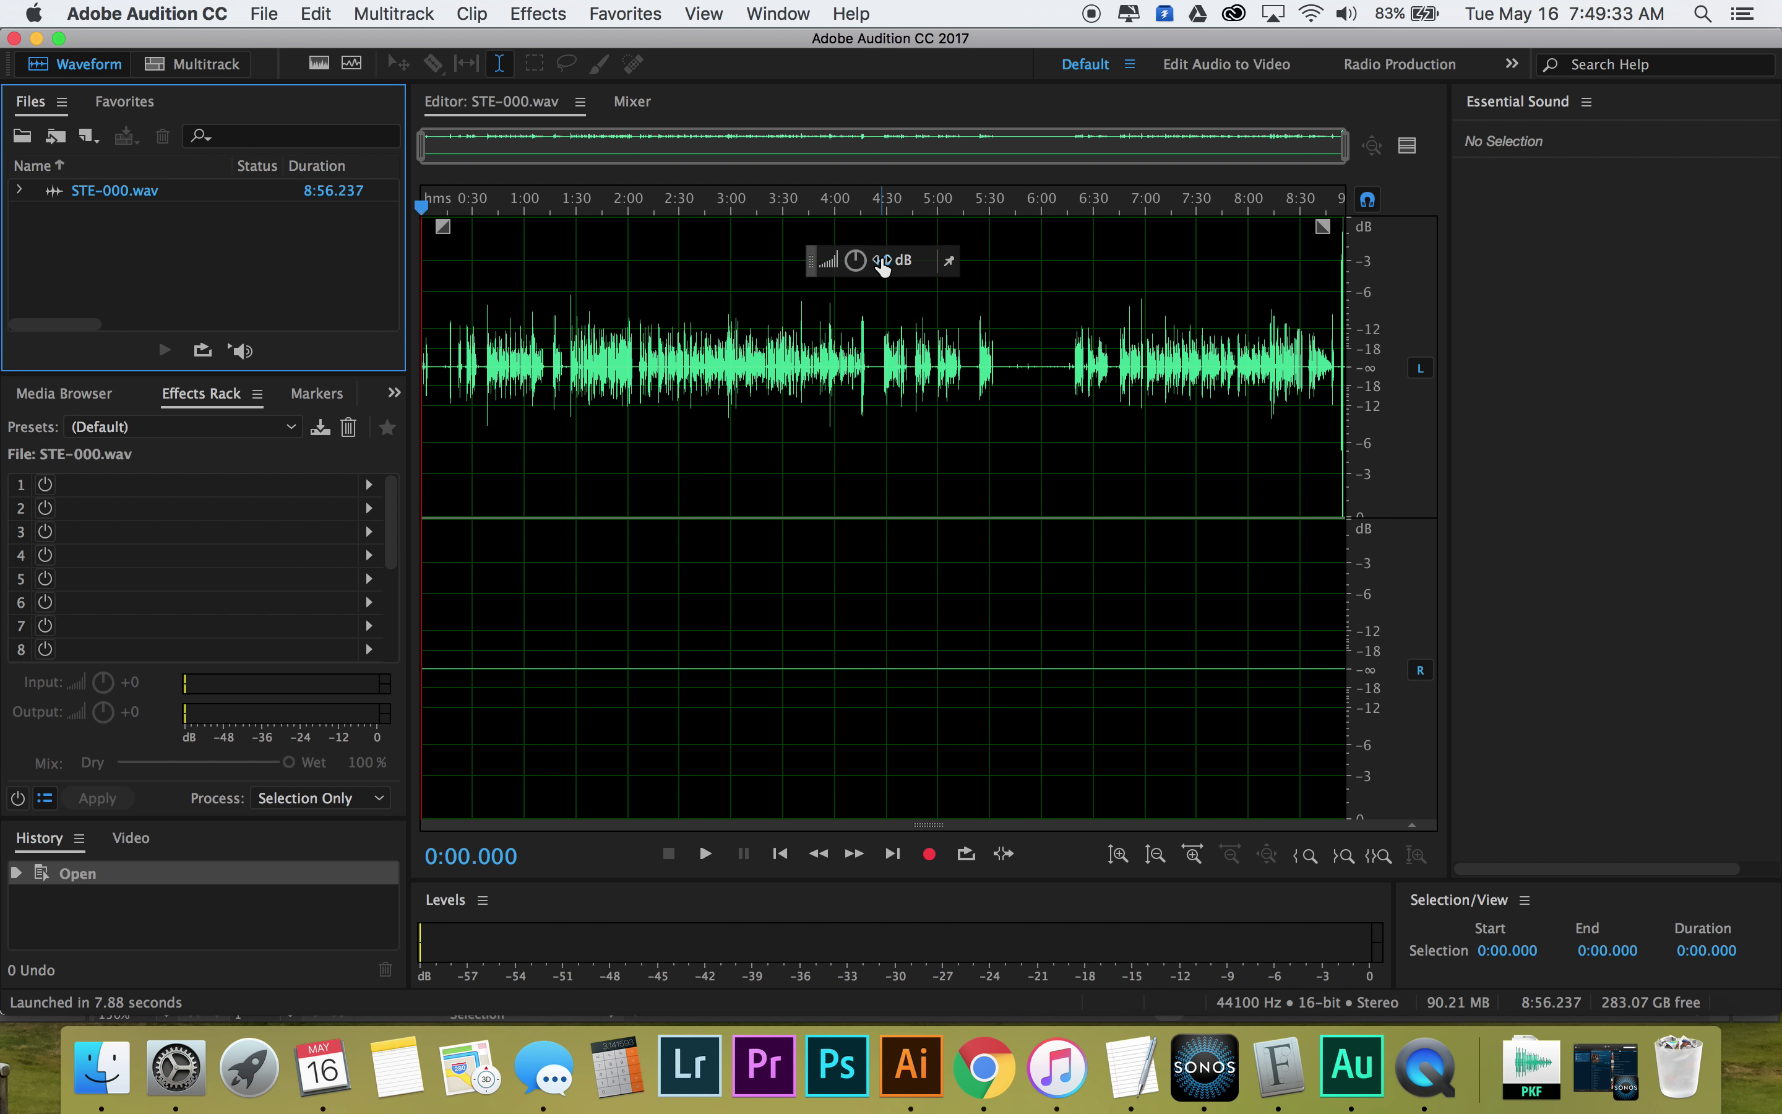
Raise the overall volume of STE-000.wav and load the *default compression preset into the effects rack.
{"action": "left_click_drag", "start_coordinate": [882, 266], "coordinate": [907, 267]}
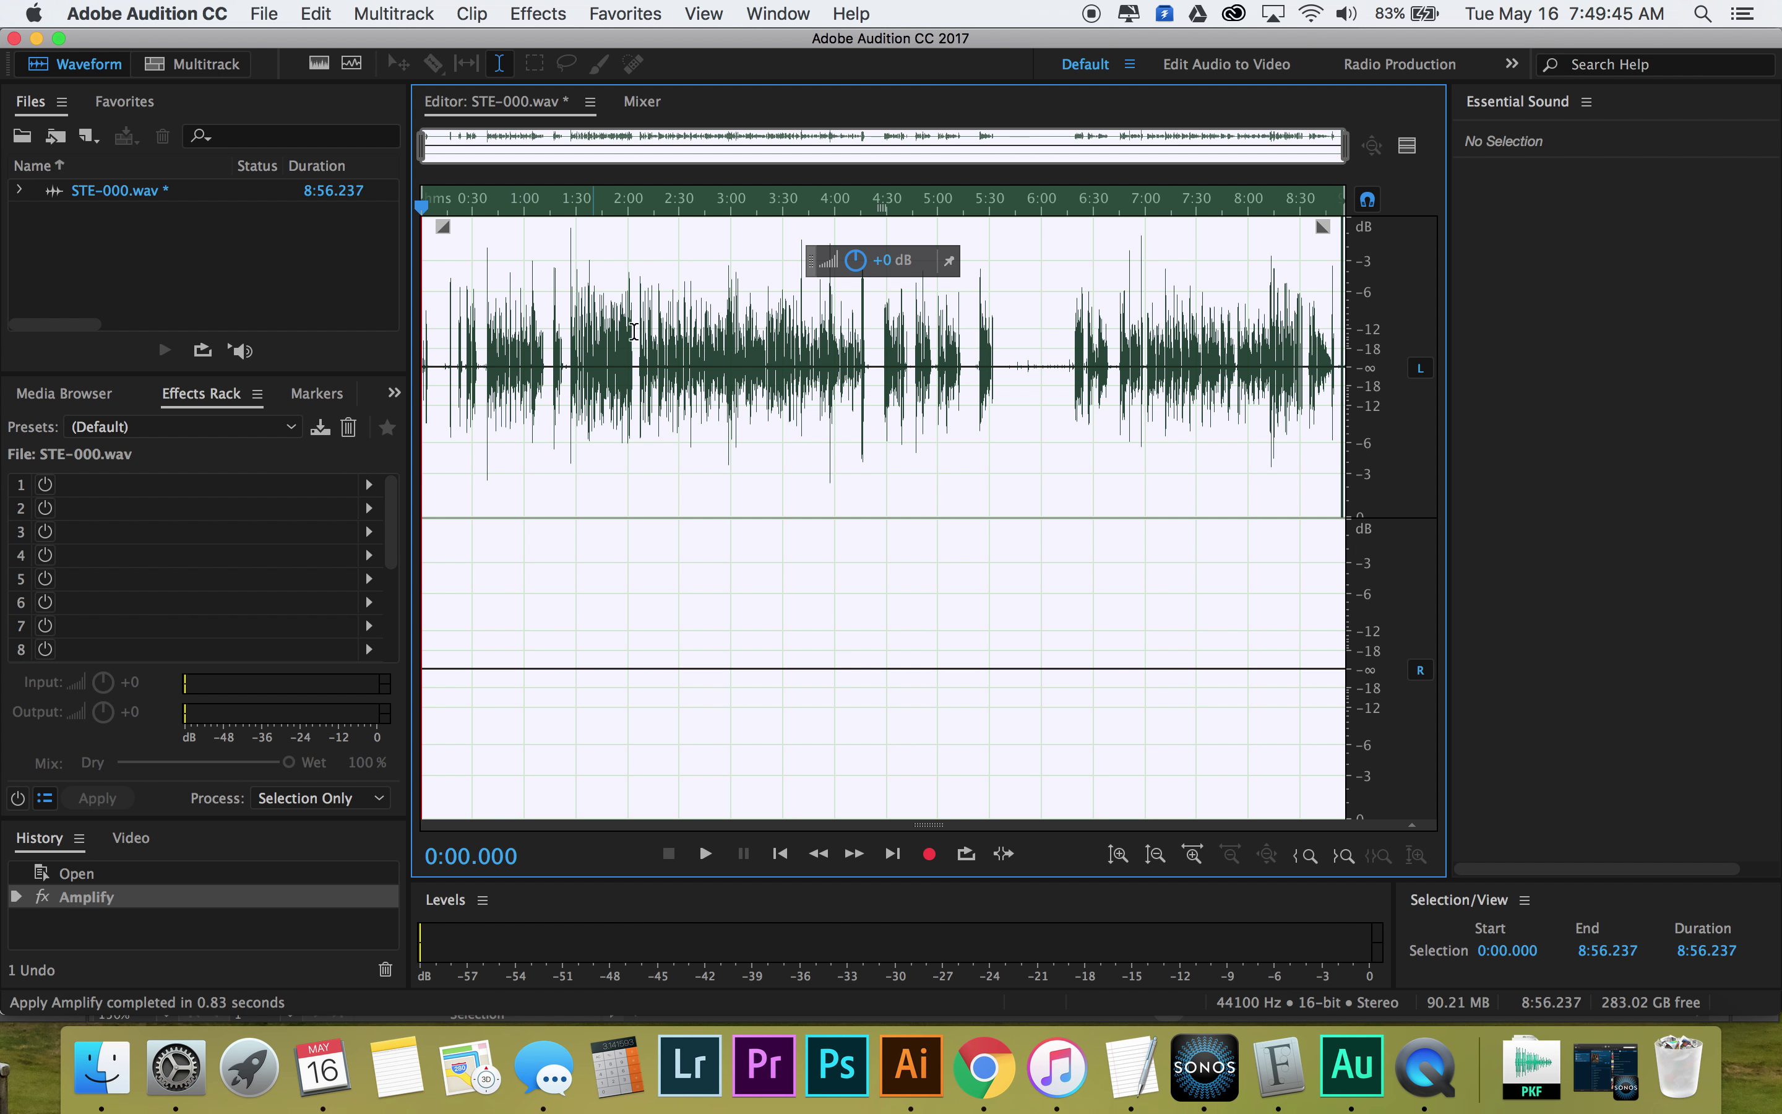
{"action": "left_click", "coordinate": [174, 434]}
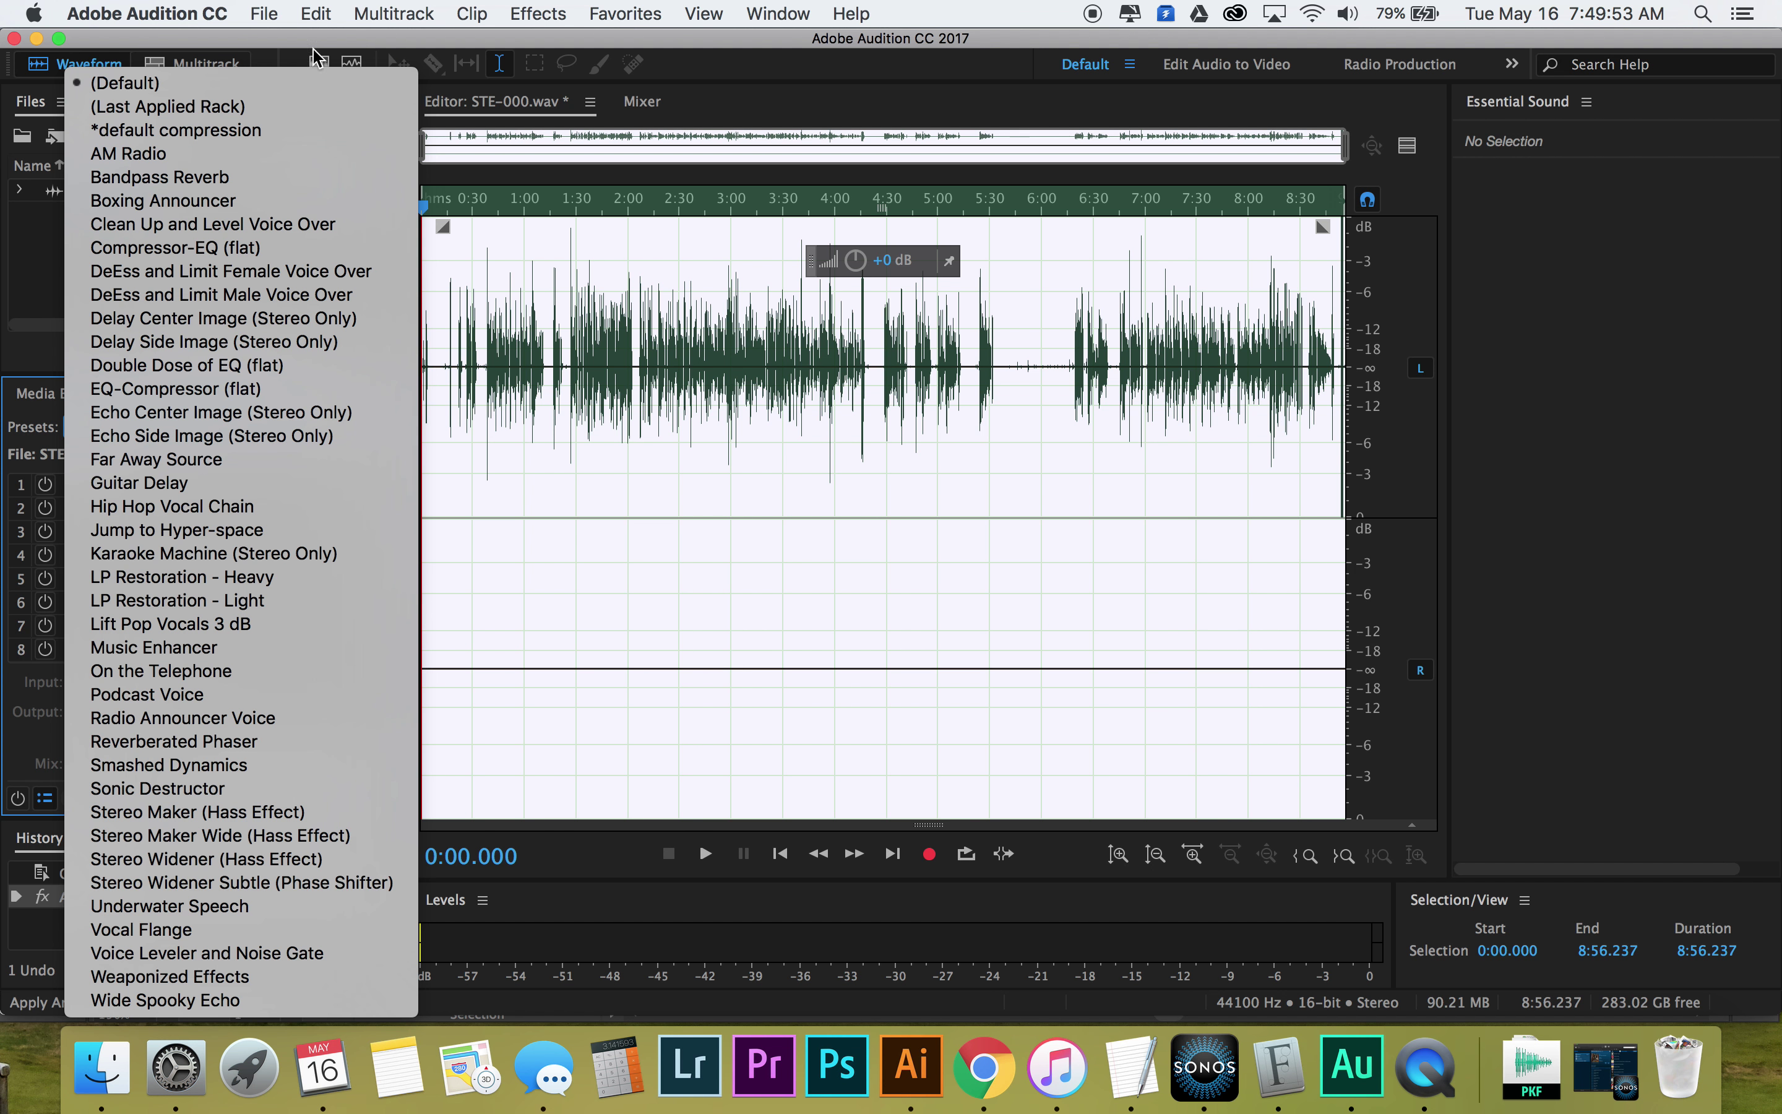
{"action": "left_click", "coordinate": [186, 140]}
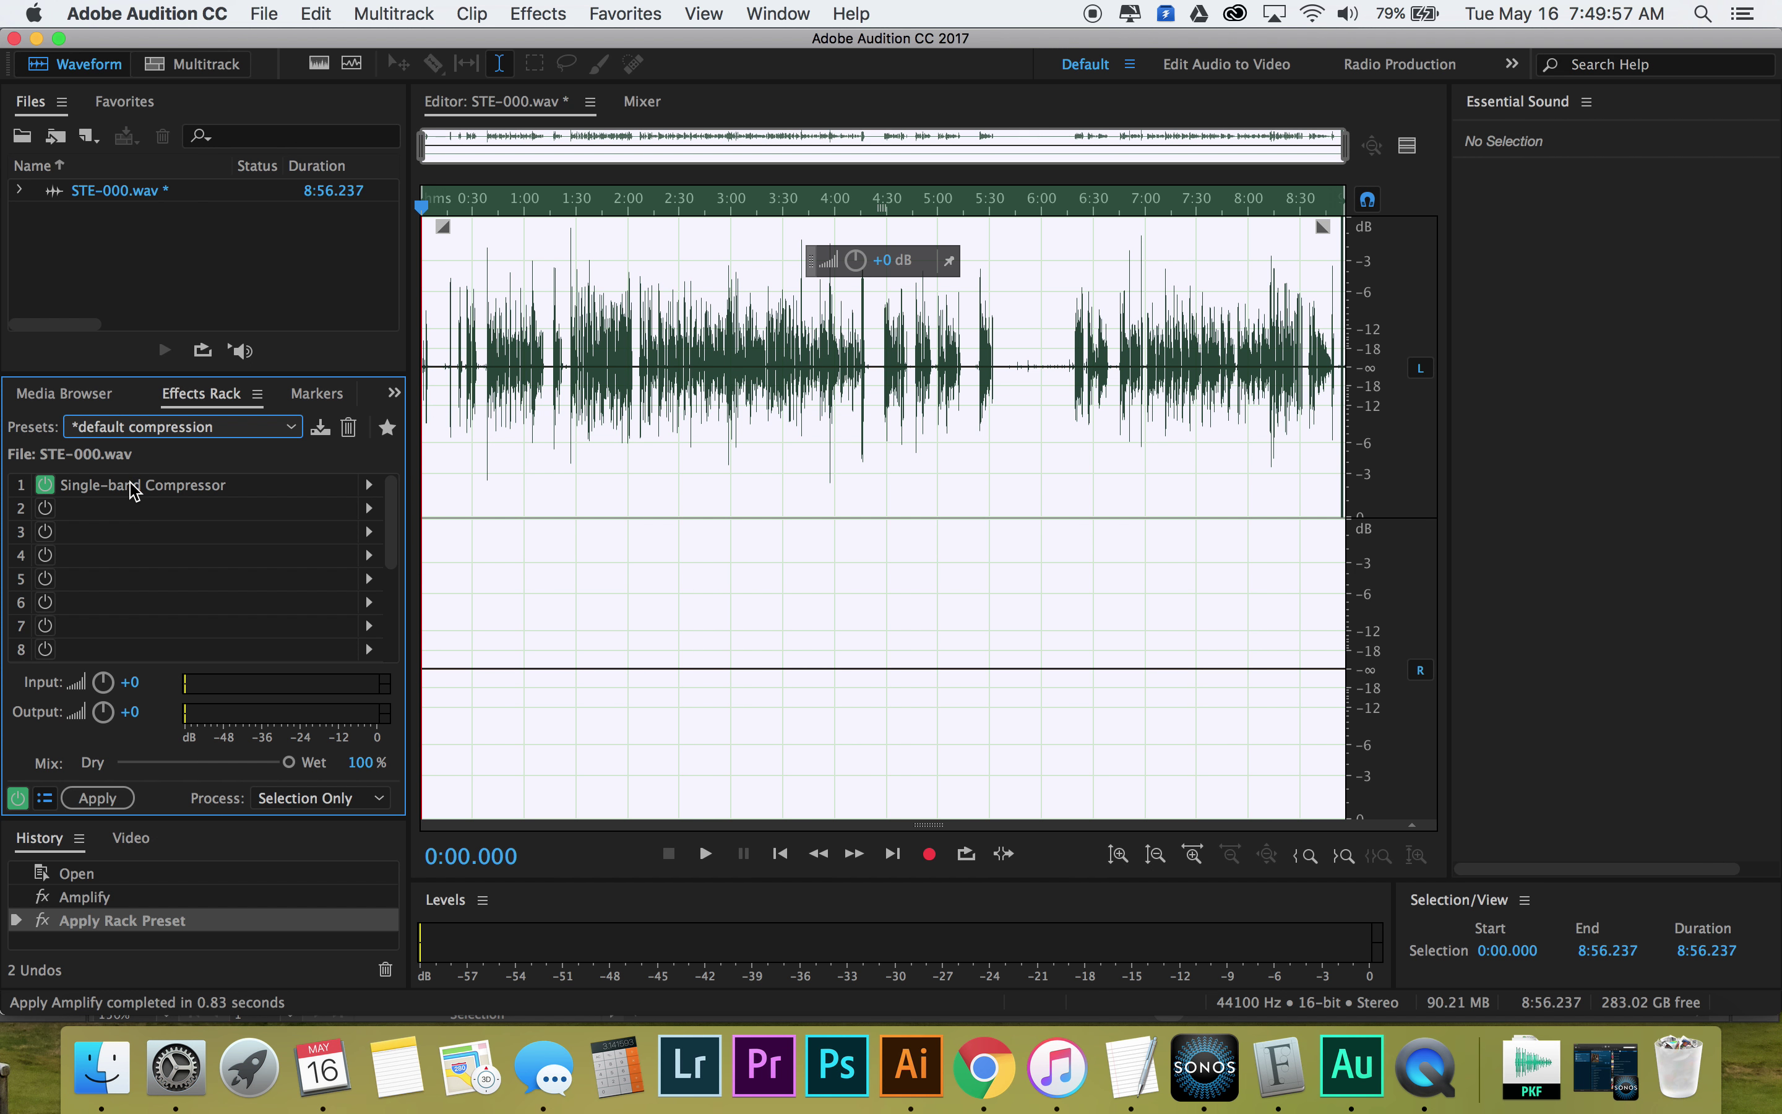
Review the Single-band Compressor's settings and apply the effects rack to the recording.
{"action": "left_click", "coordinate": [133, 490]}
{"action": "double_click", "coordinate": [173, 490]}
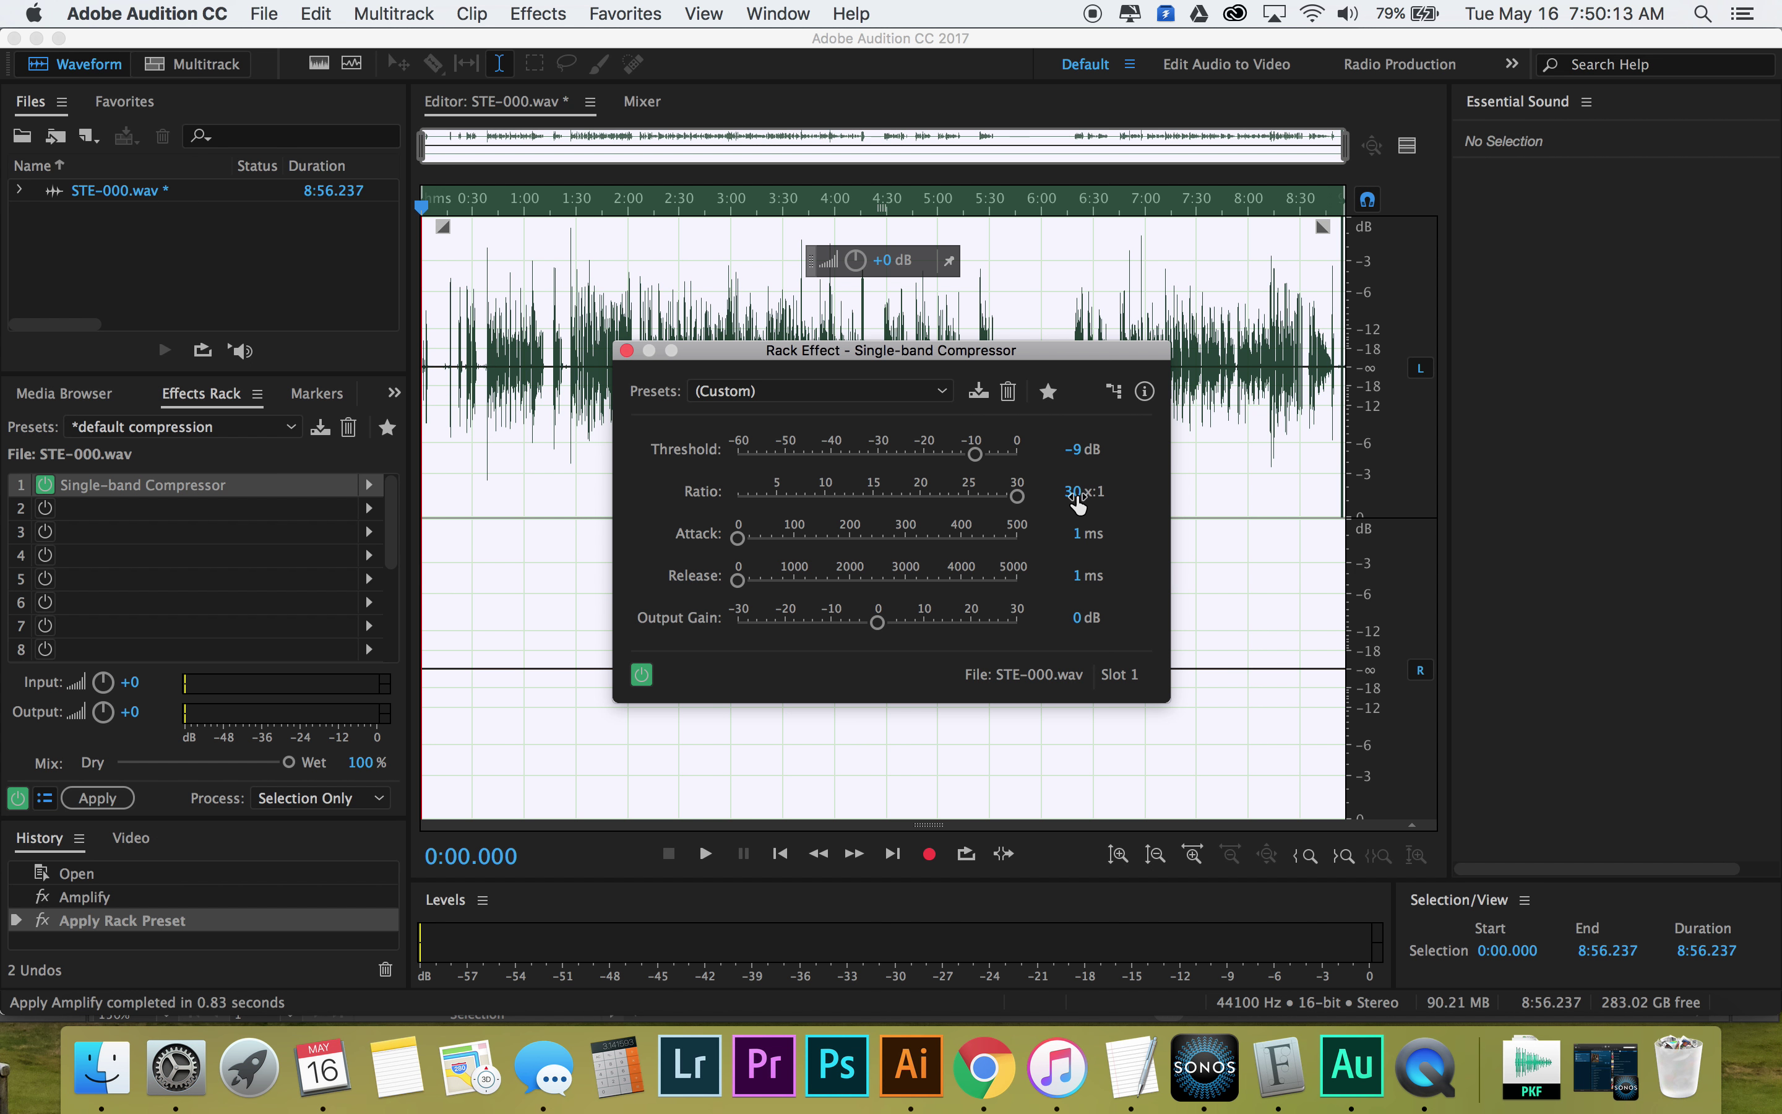
{"action": "left_click", "coordinate": [627, 351]}
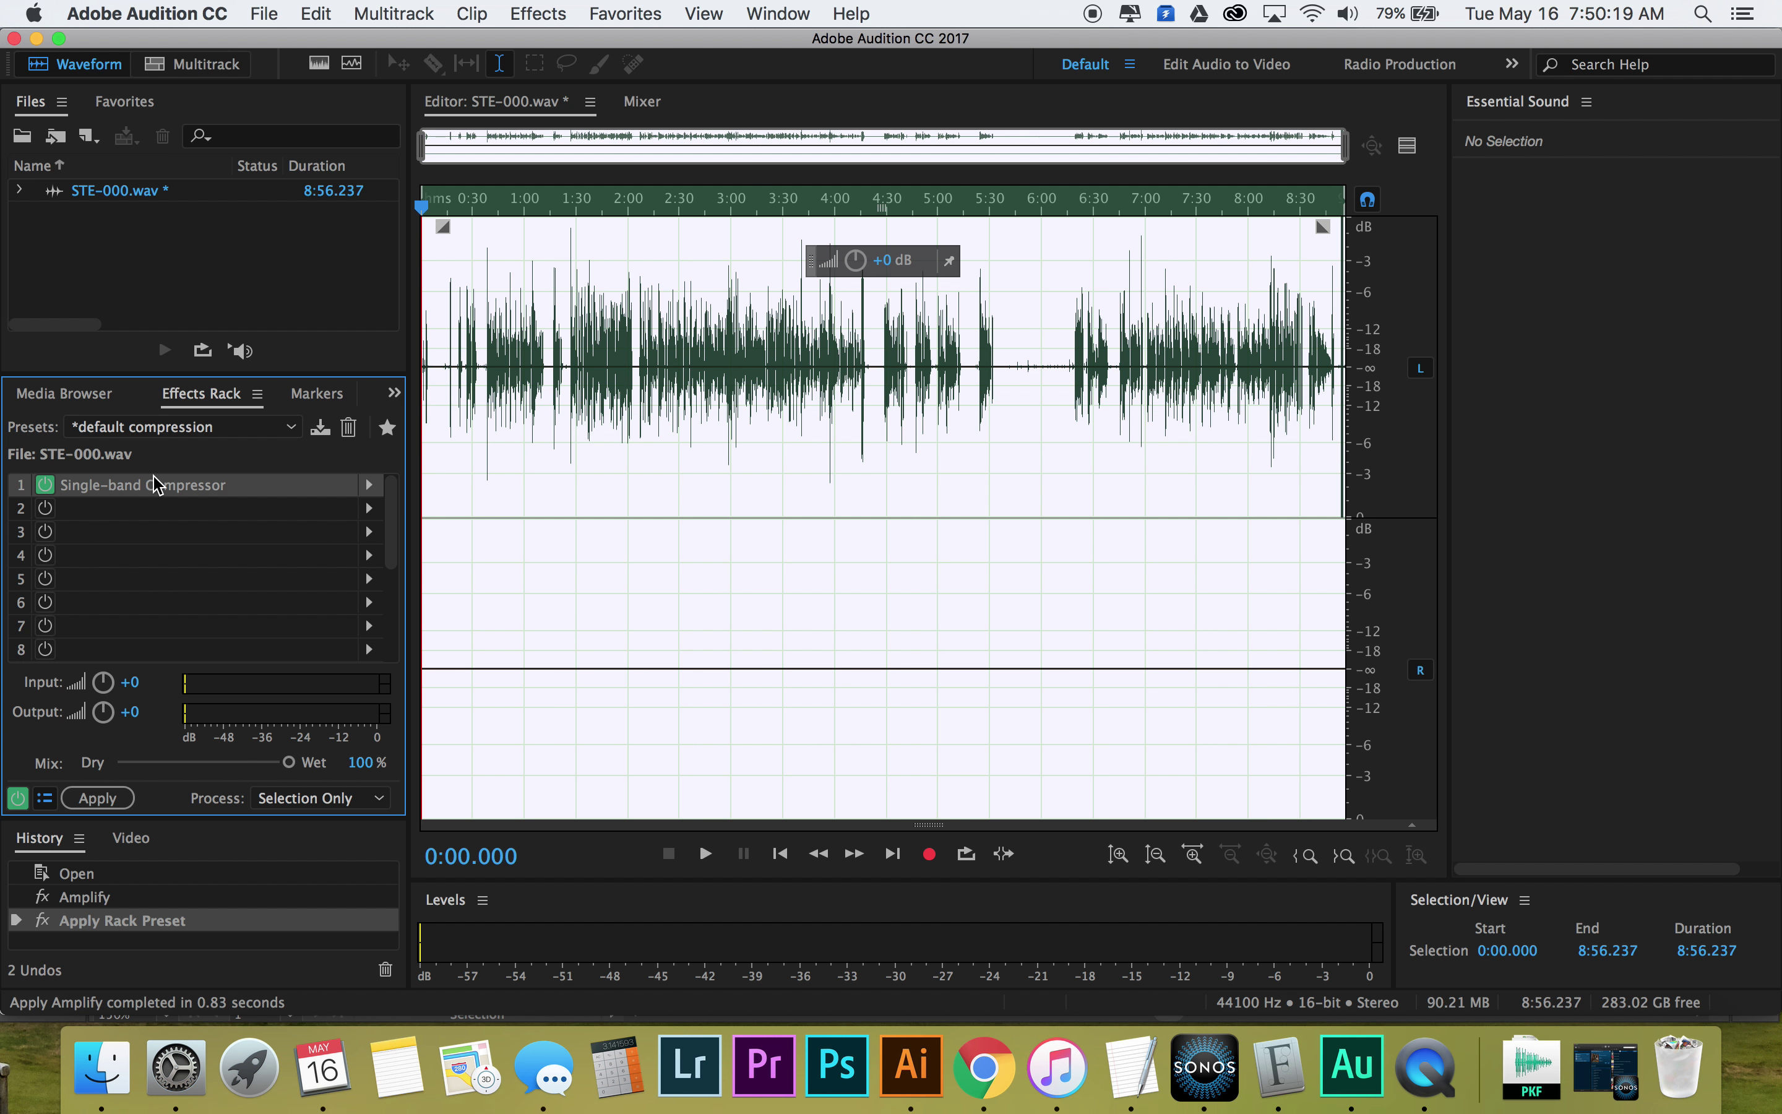
{"action": "left_click", "coordinate": [104, 798]}
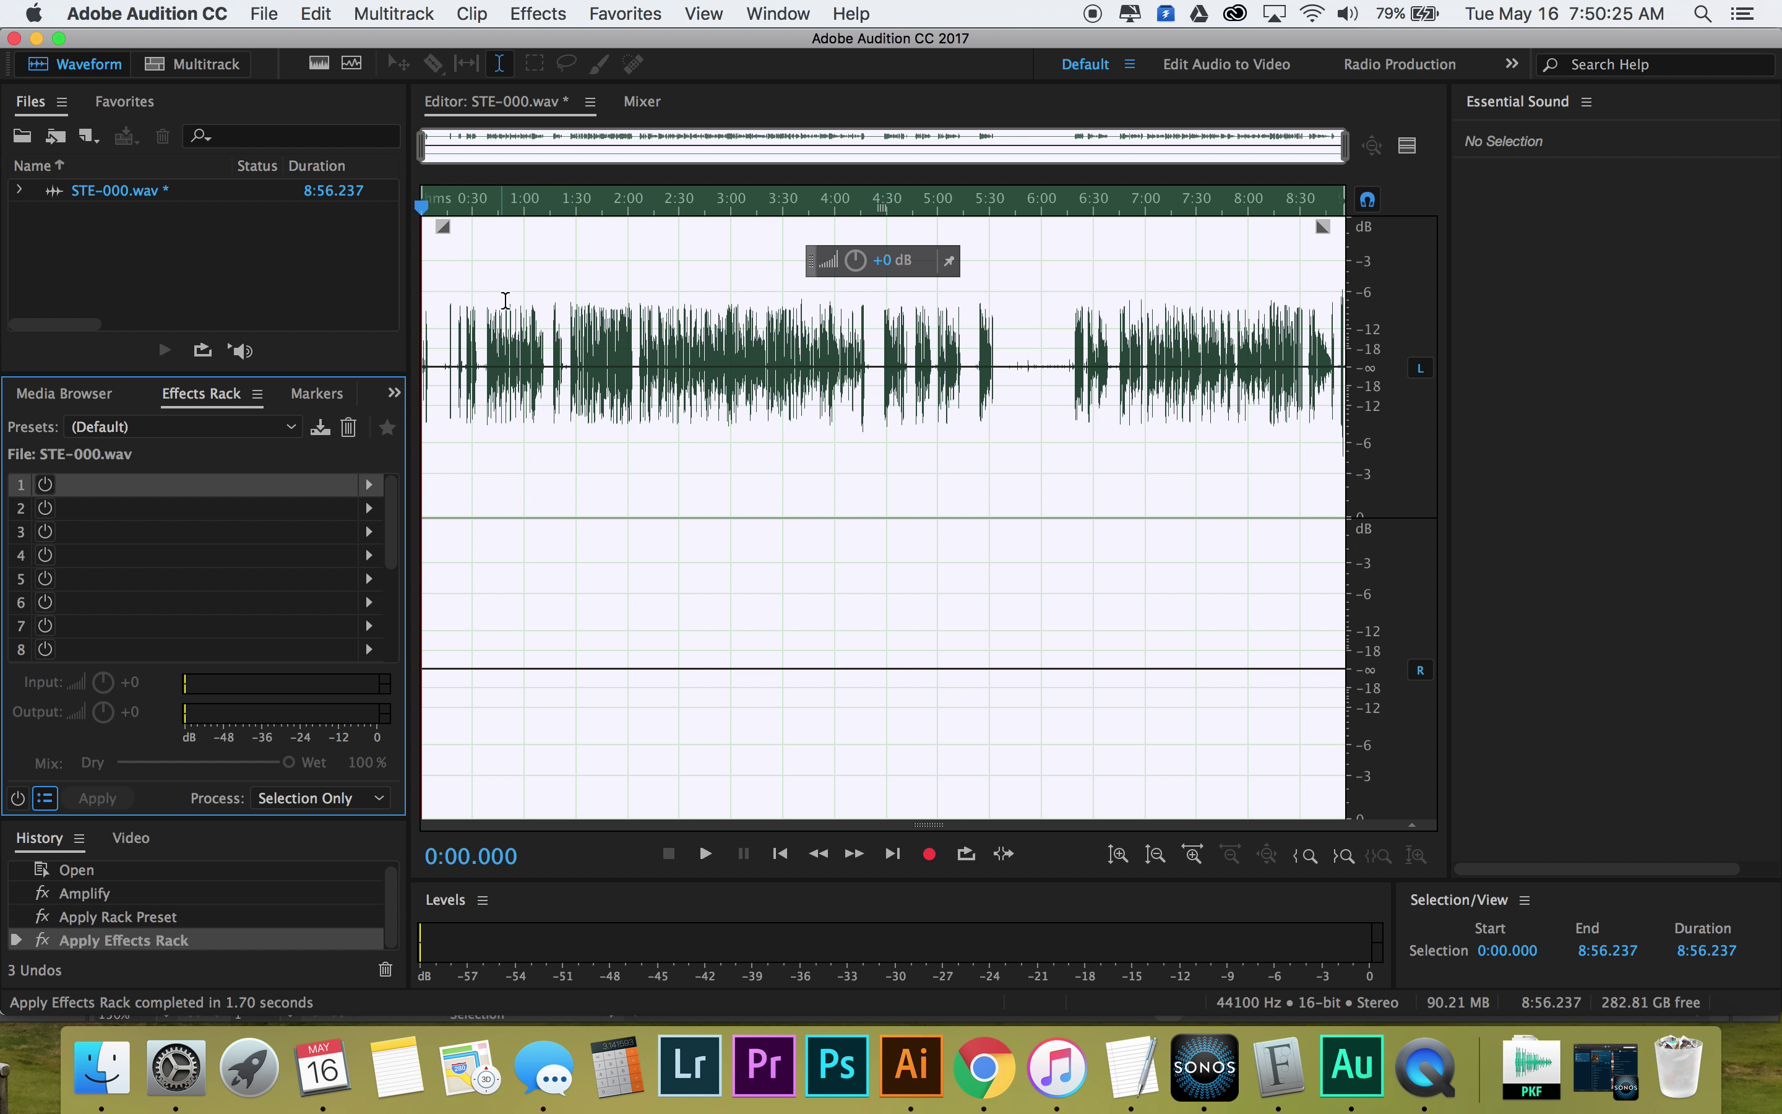
Amplify the compressed waveform by about 5.7 dB.
{"action": "left_click", "coordinate": [887, 267]}
{"action": "left_click_drag", "start_coordinate": [887, 266], "coordinate": [917, 268]}
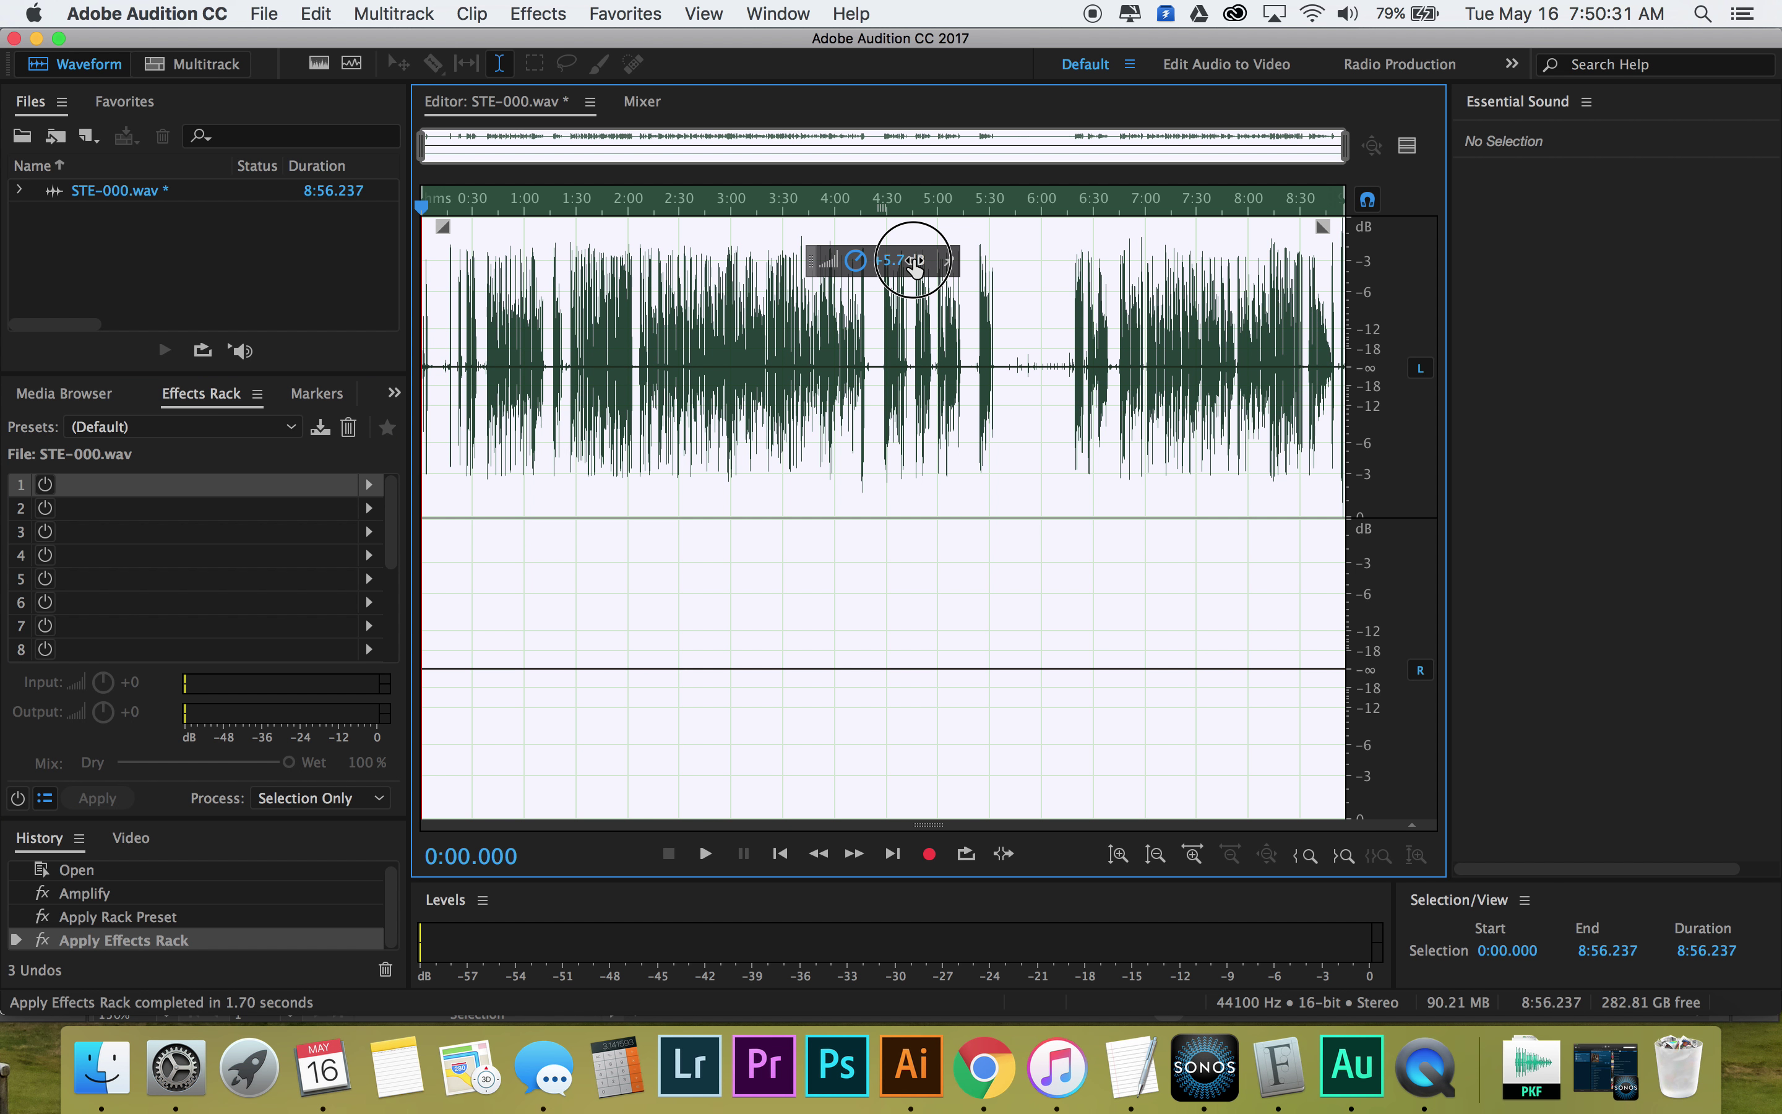
{"action": "left_click_drag", "start_coordinate": [915, 267], "coordinate": [914, 266]}
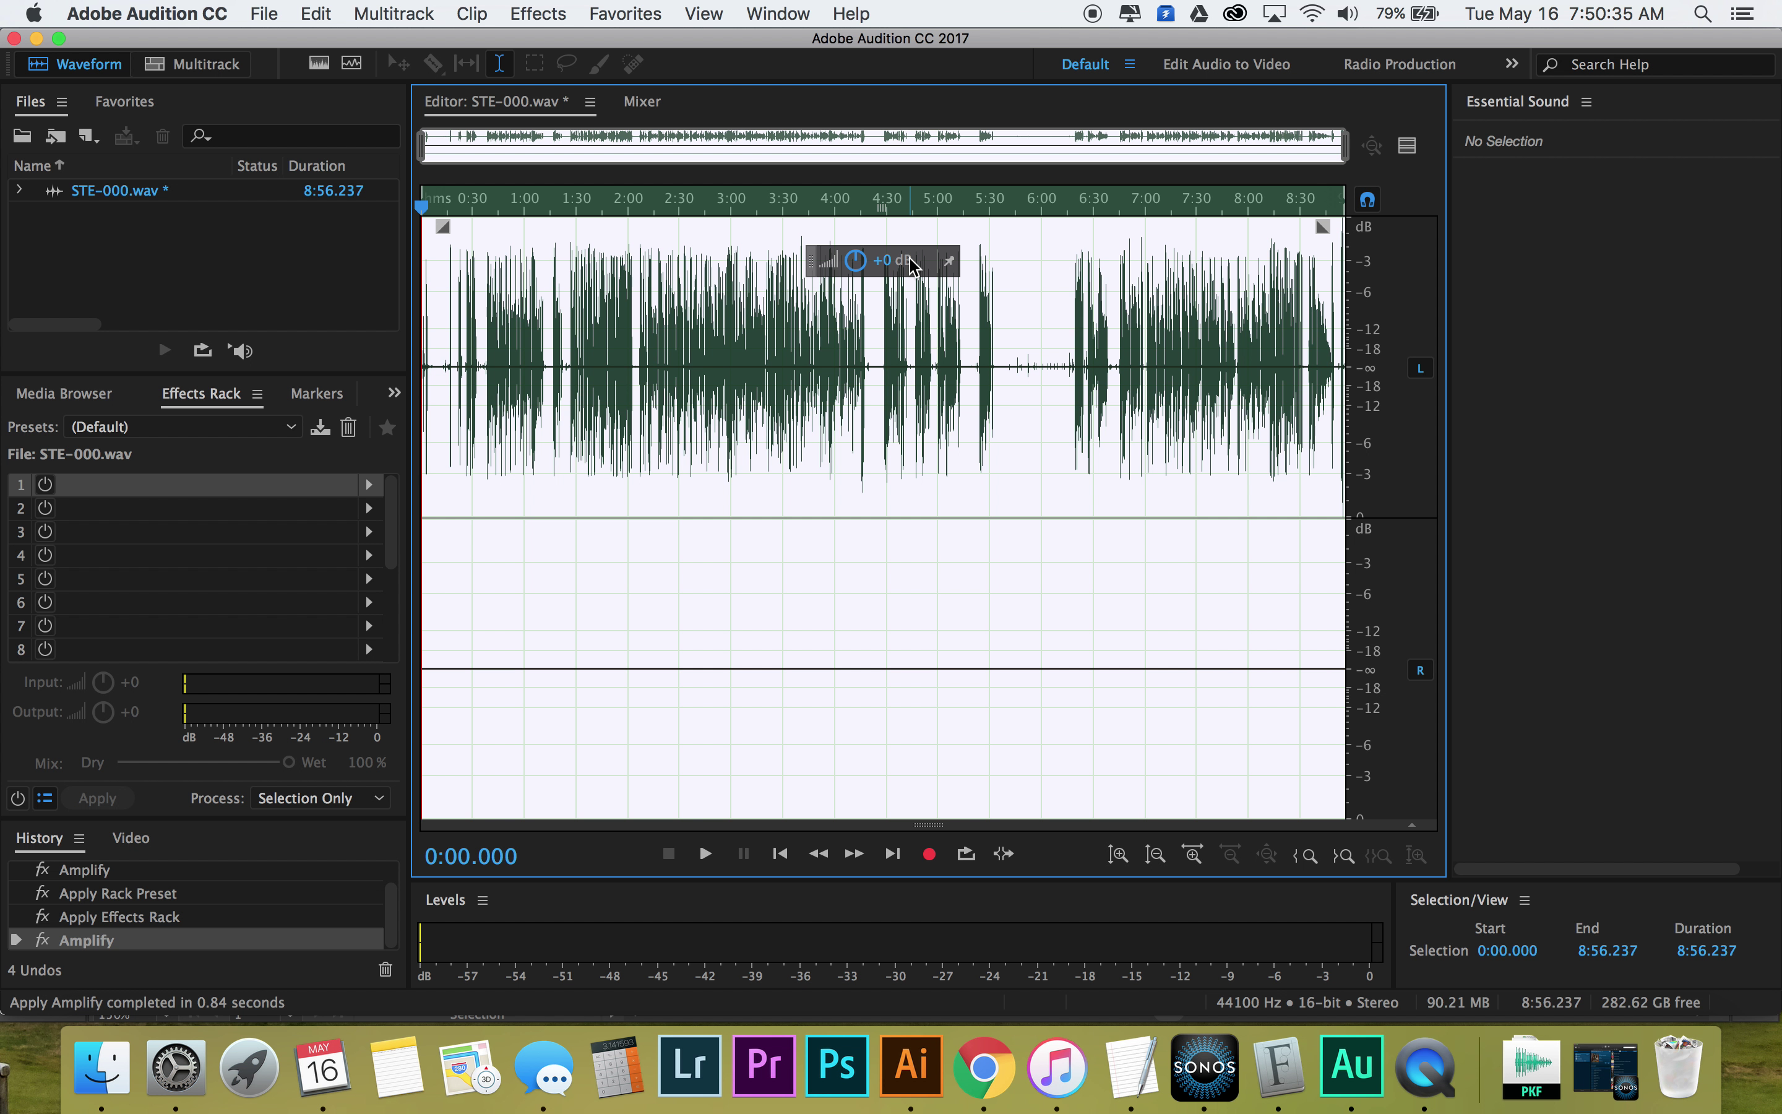
Apply the *default compression rack preset a second time and amplify the waveform again to restore its loudness.
{"action": "left_click", "coordinate": [118, 430]}
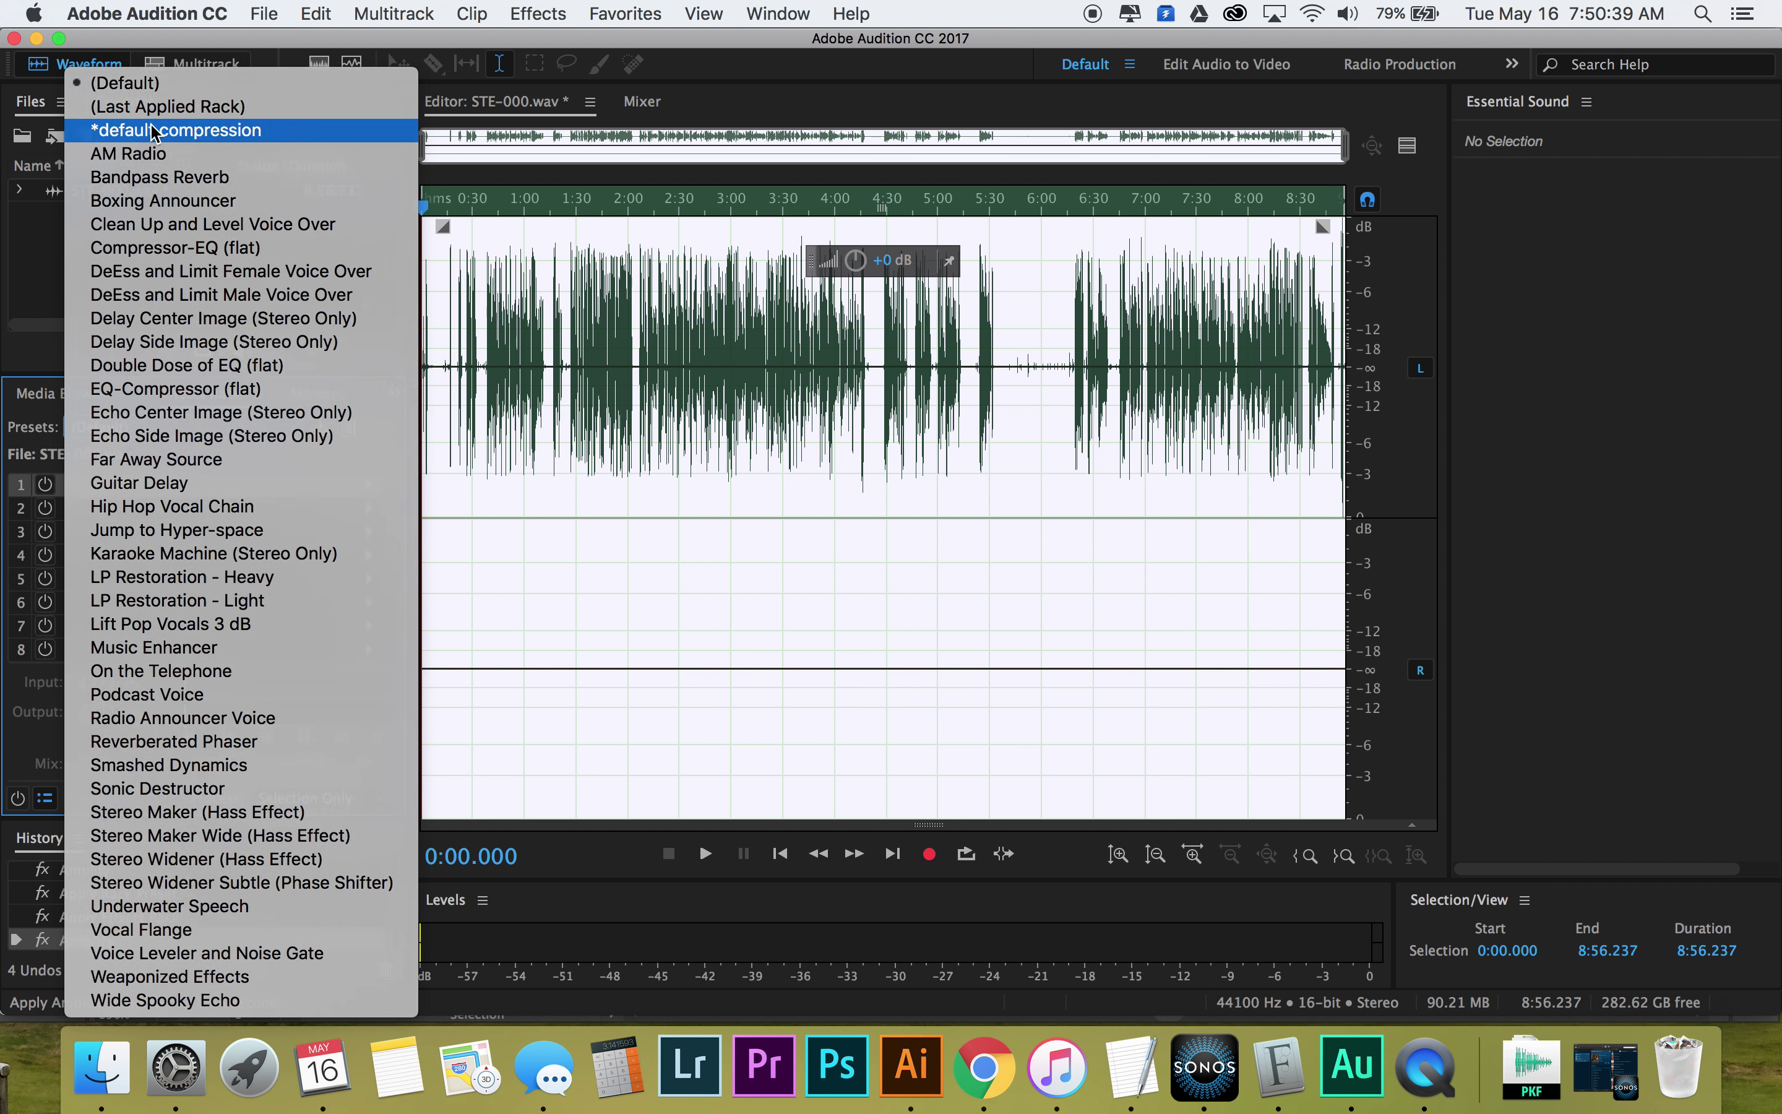
{"action": "left_click", "coordinate": [154, 131]}
{"action": "left_click", "coordinate": [98, 798]}
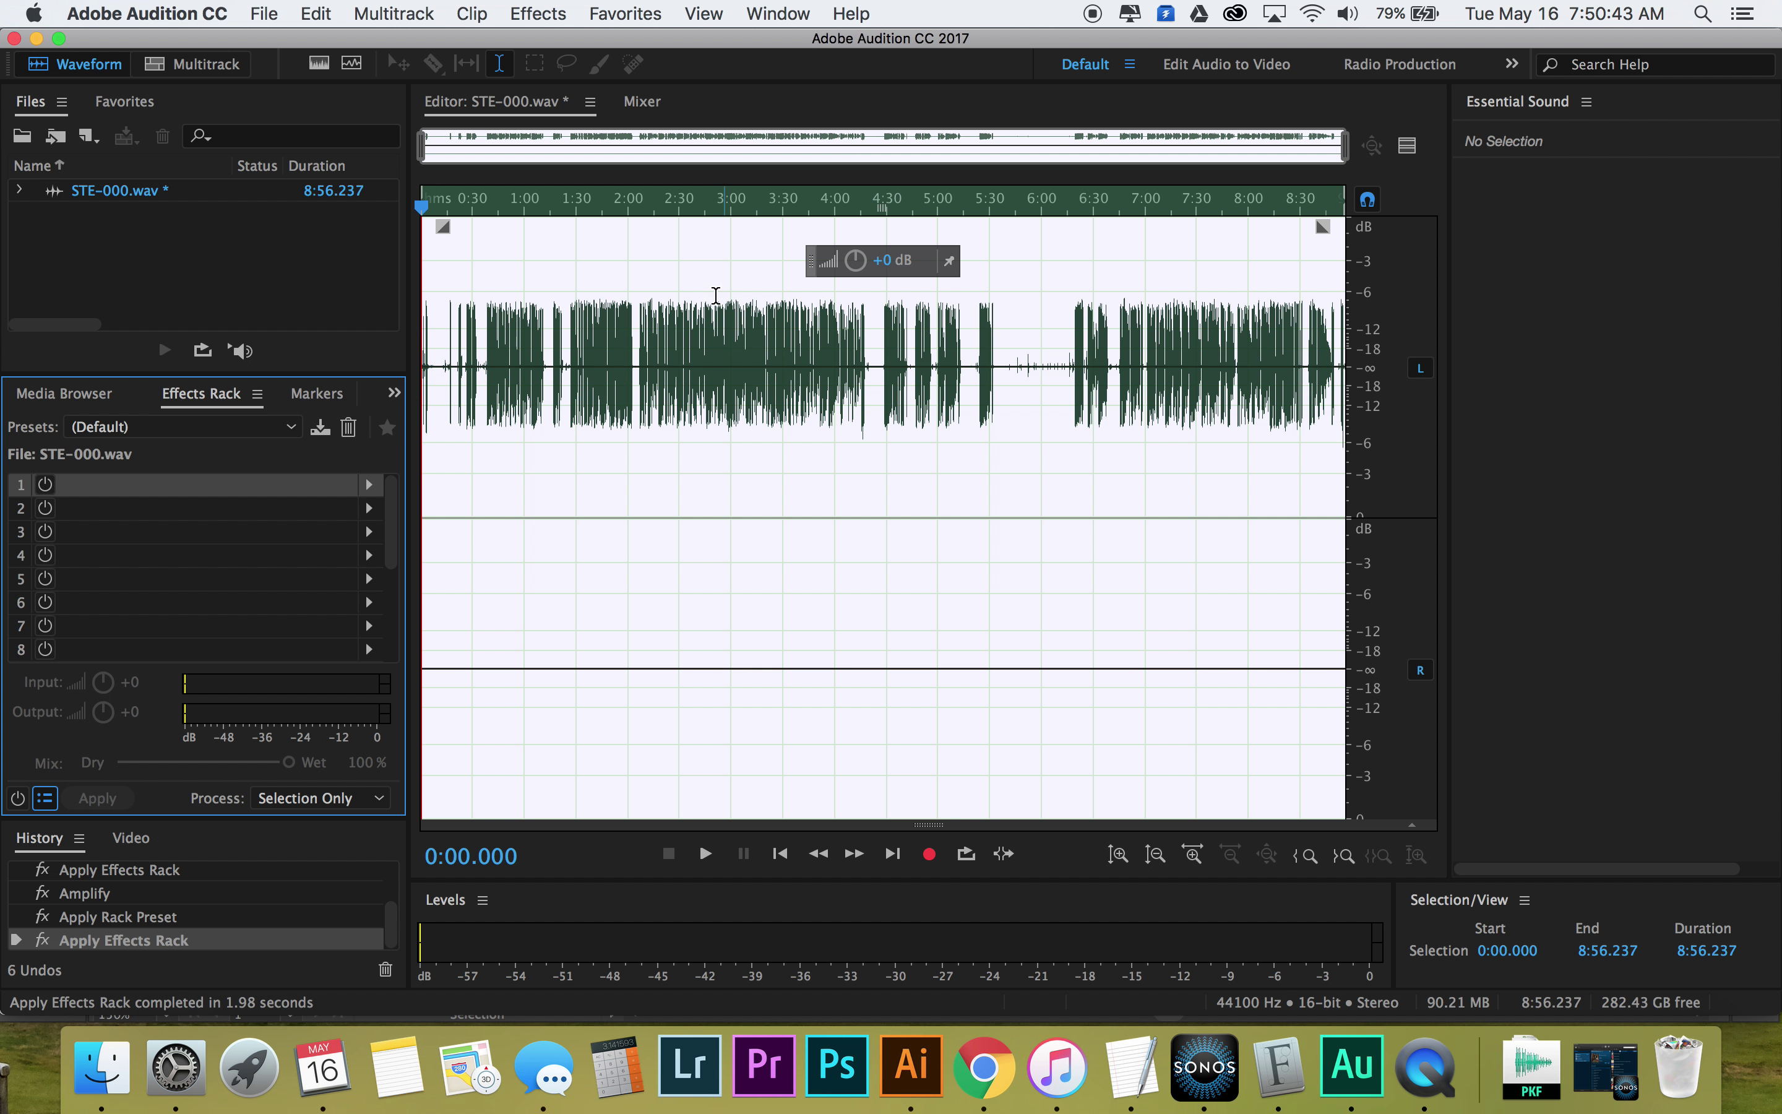
{"action": "left_click_drag", "start_coordinate": [864, 269], "coordinate": [915, 269]}
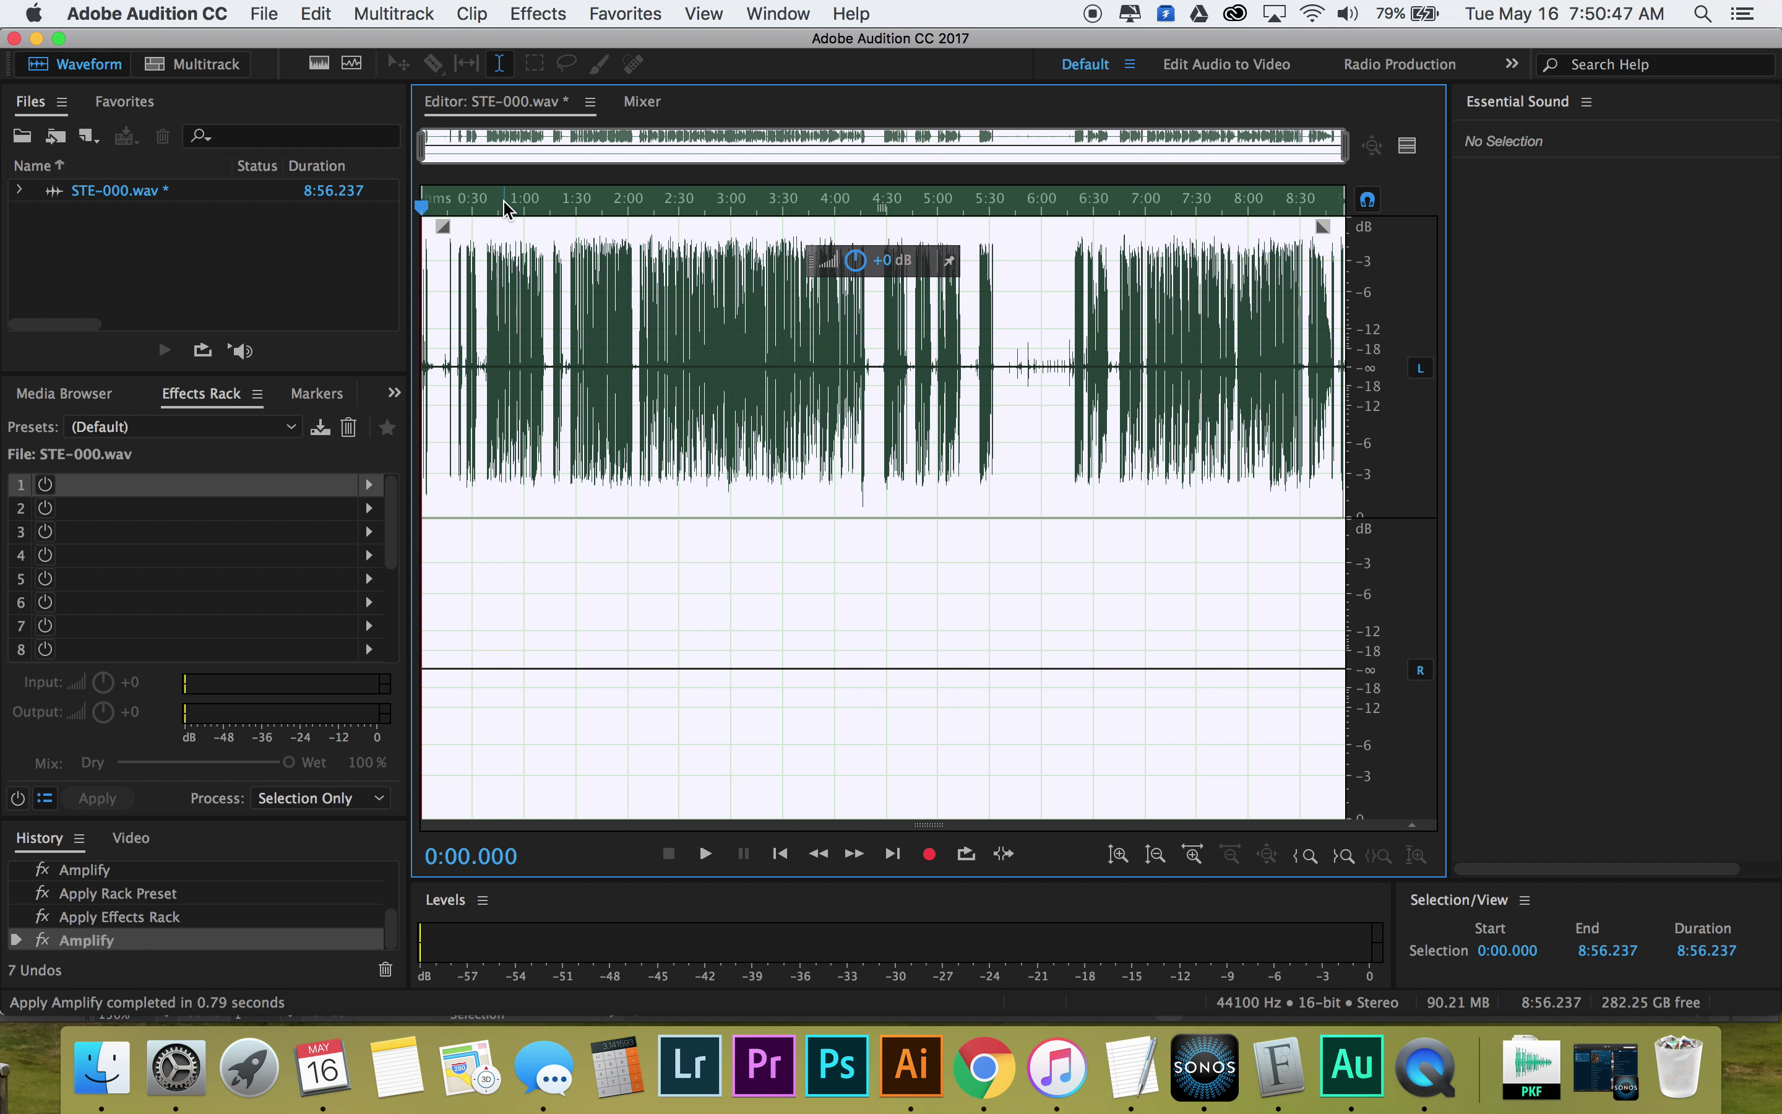
Play short passages of the compressed audio from about 0:49 to check its sound and channel levels.
{"action": "left_click", "coordinate": [504, 208]}
{"action": "key", "text": "space"}
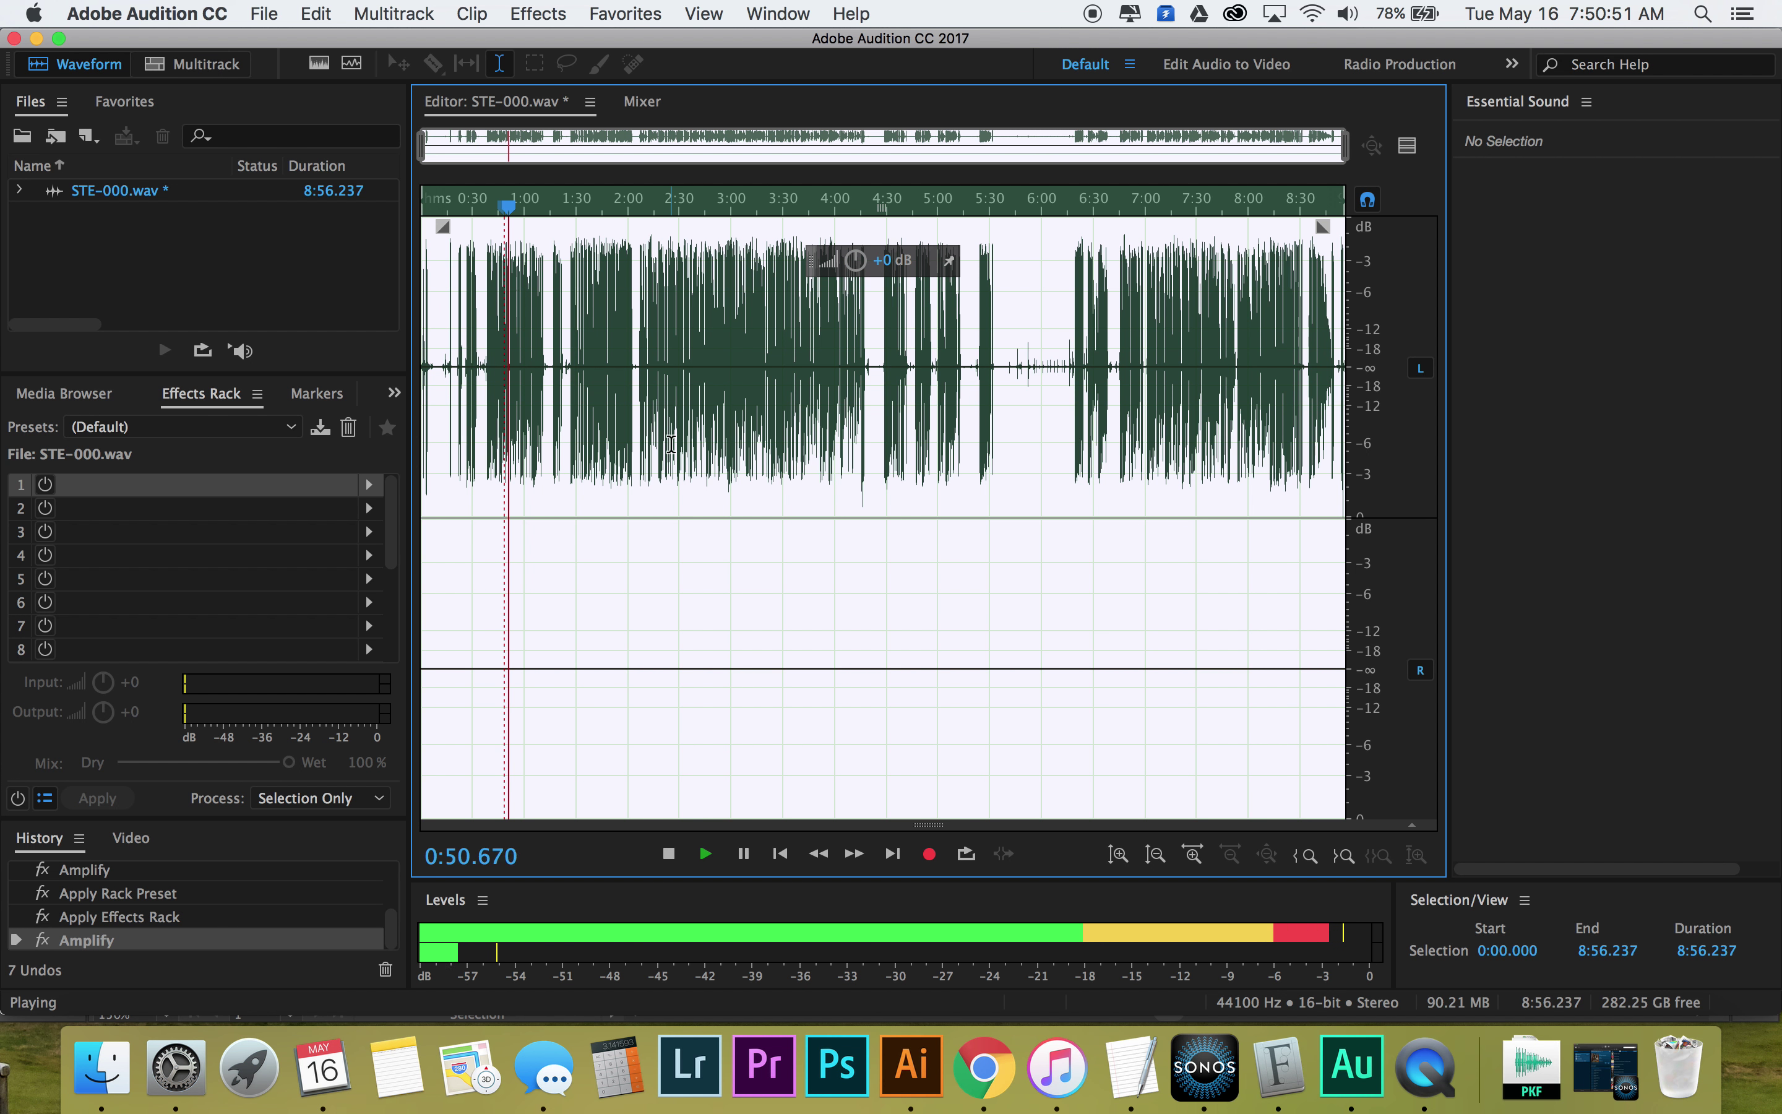
{"action": "key", "text": "space"}
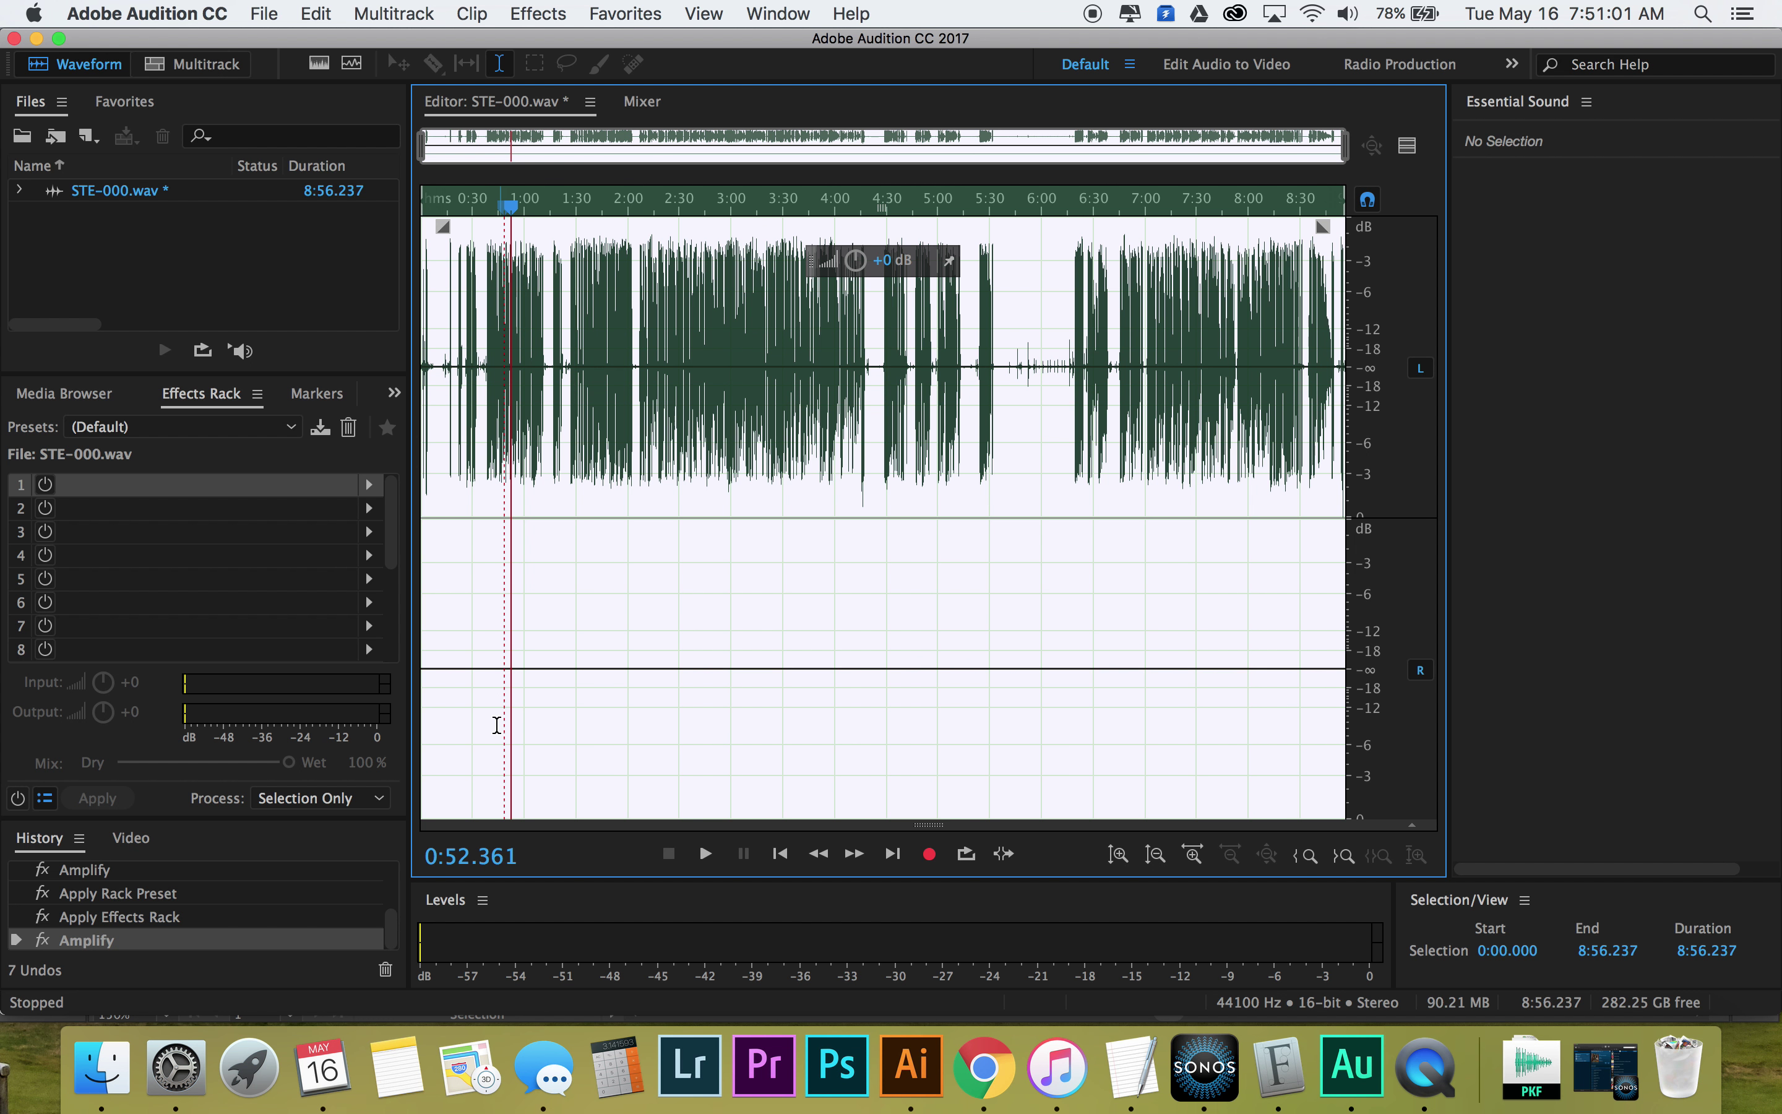
{"action": "key", "text": "space"}
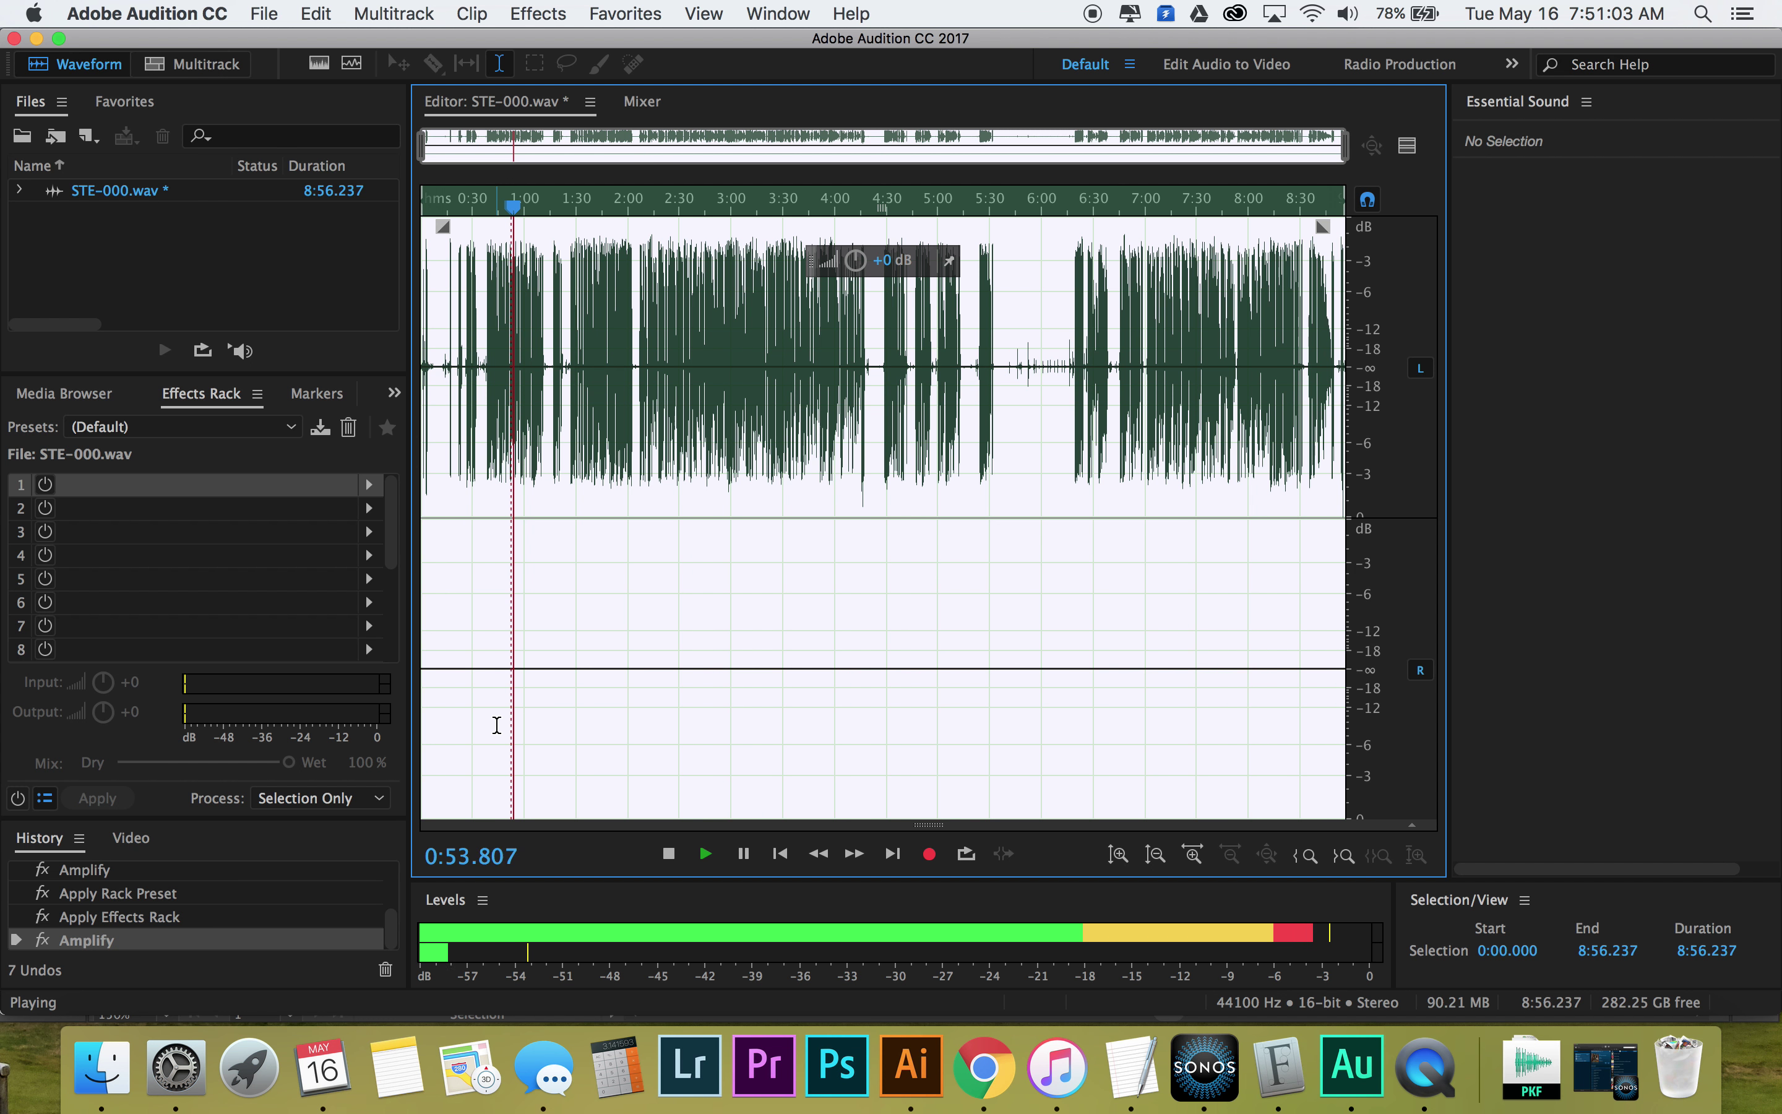
{"action": "key", "text": "space"}
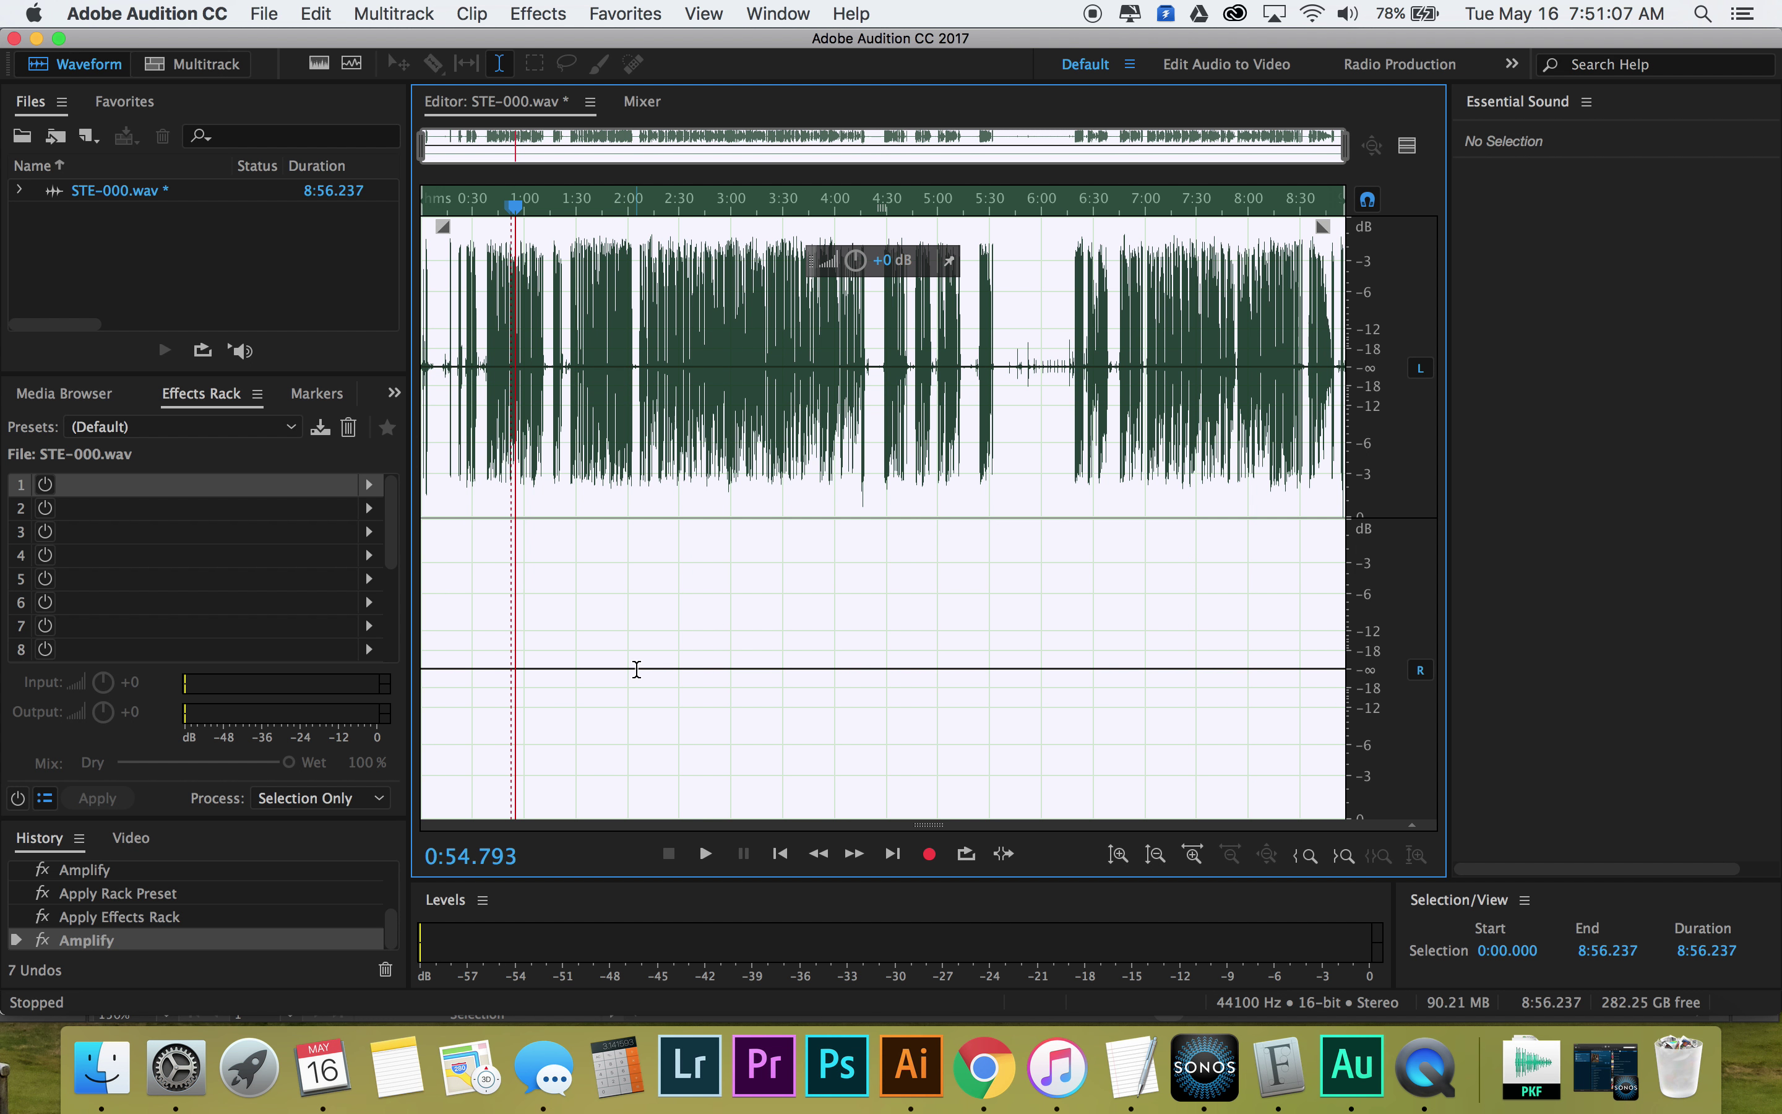
Add a Channel Mixer with the Fill Right with Left preset to the first rack slot and apply it.
{"action": "left_click", "coordinate": [369, 484]}
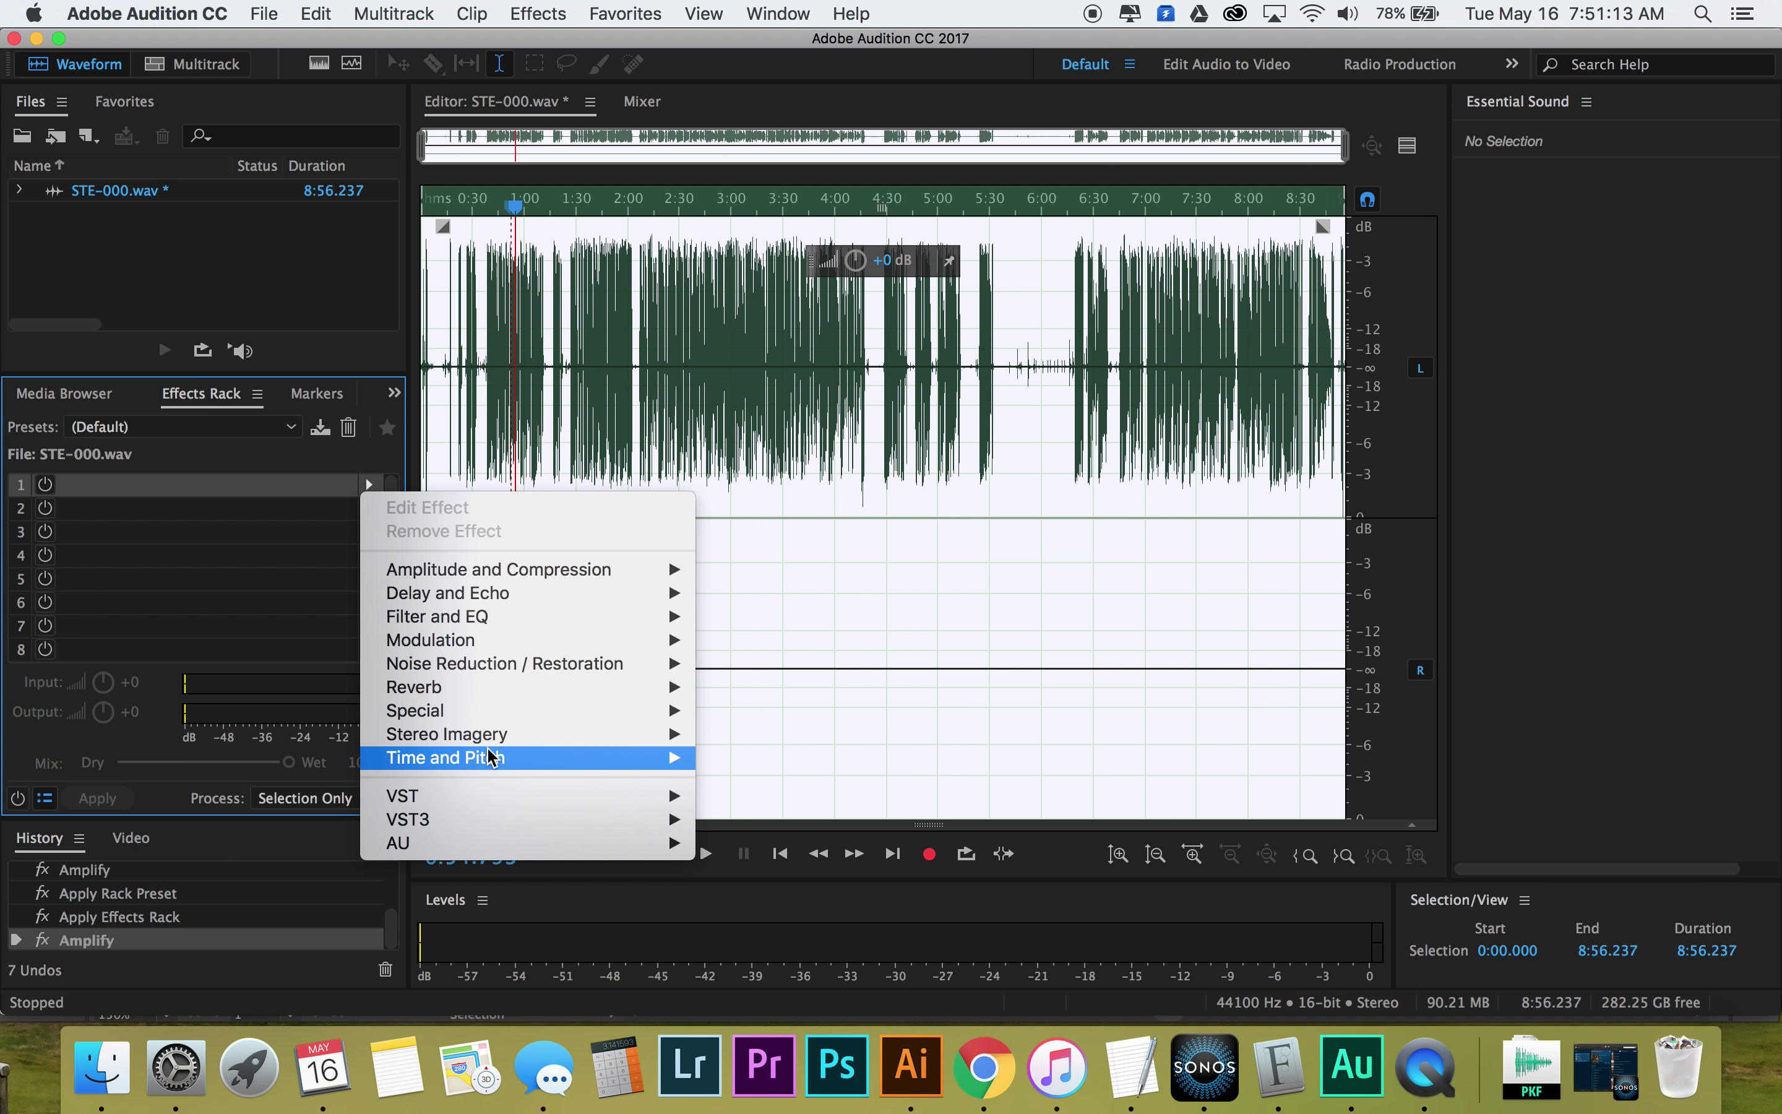
{"action": "mouse_move", "coordinate": [498, 569]}
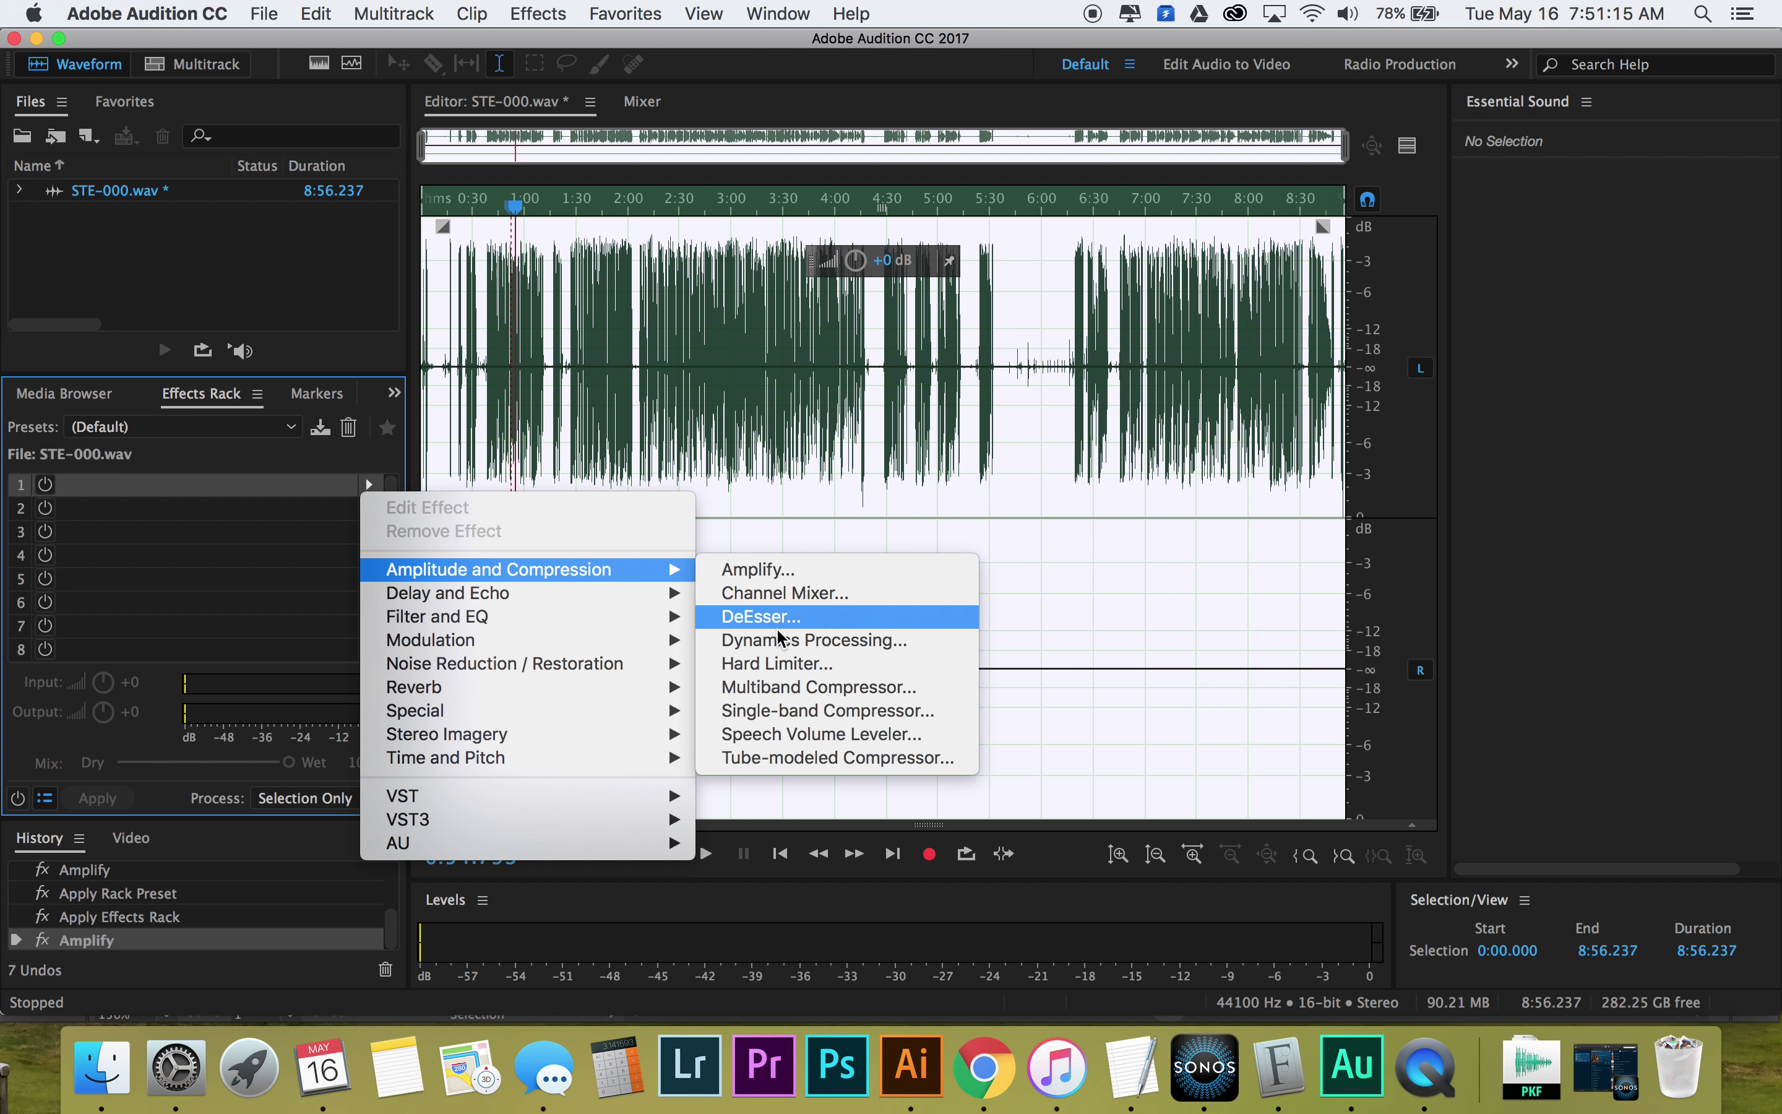
{"action": "left_click", "coordinate": [780, 593]}
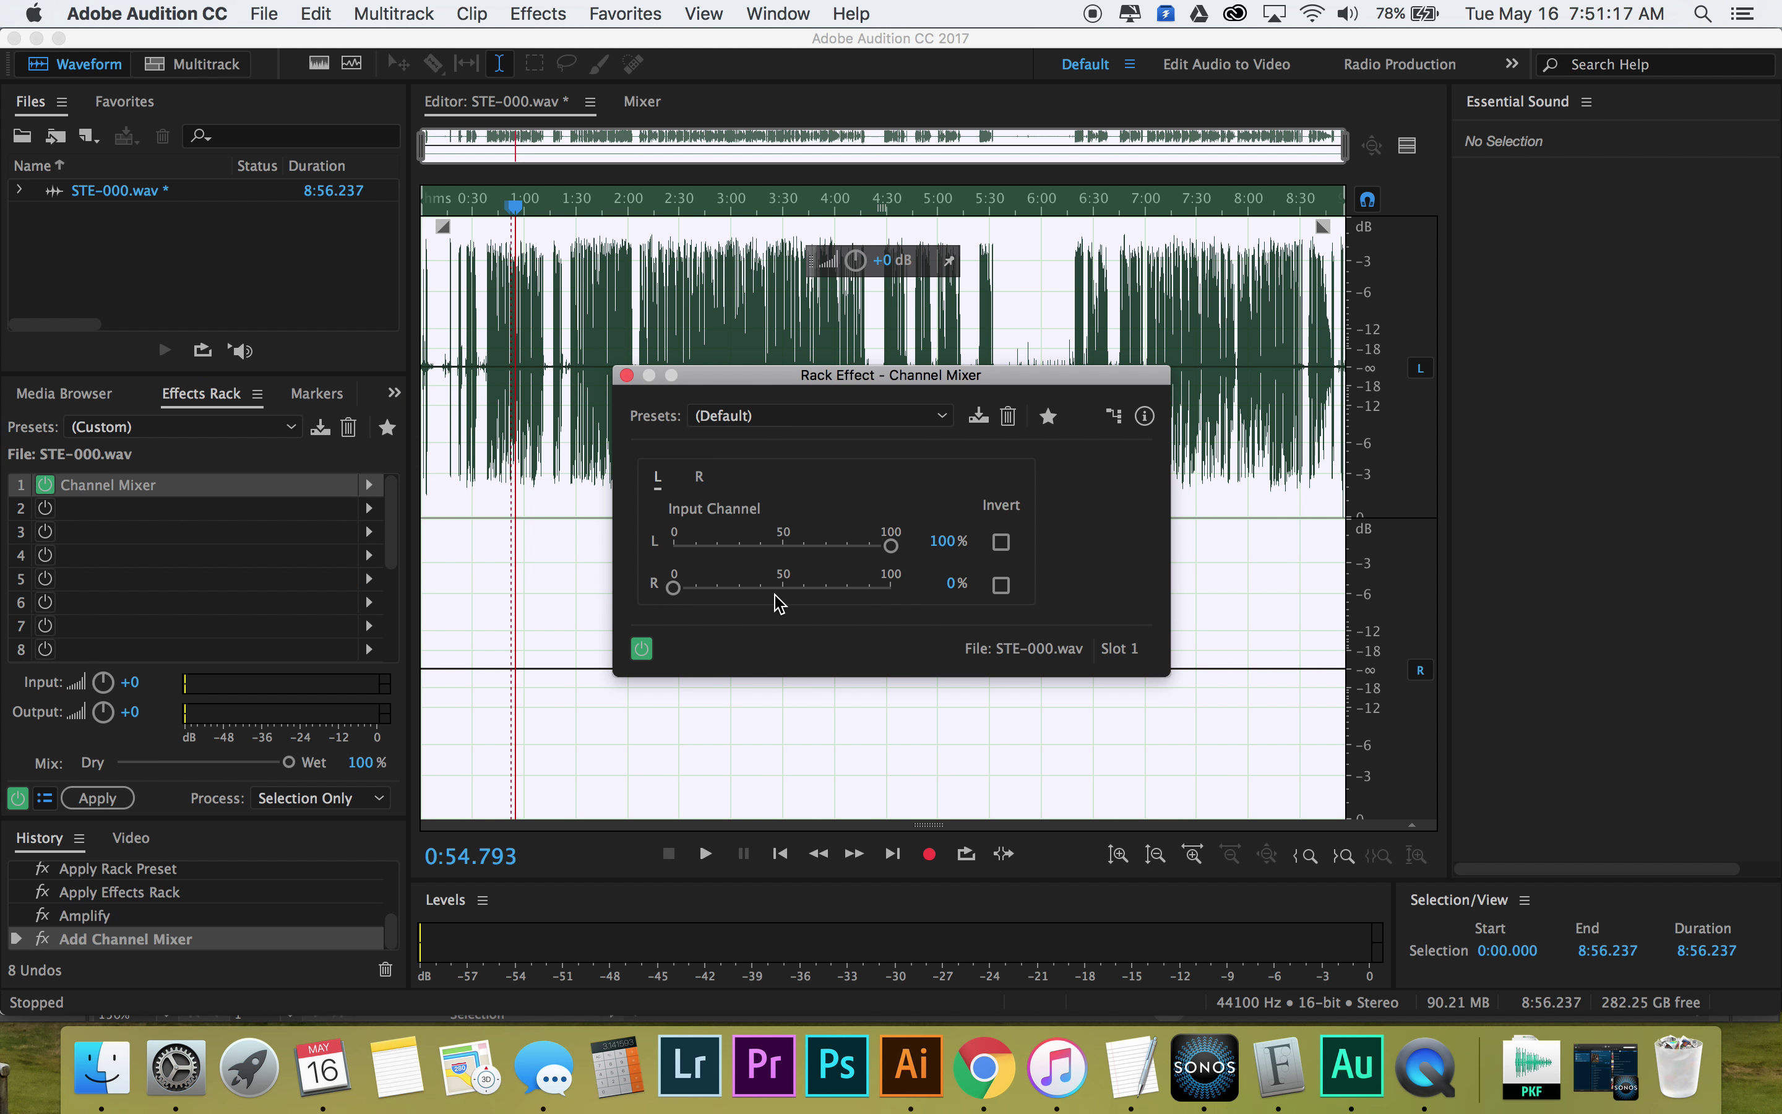
{"action": "left_click", "coordinate": [771, 417]}
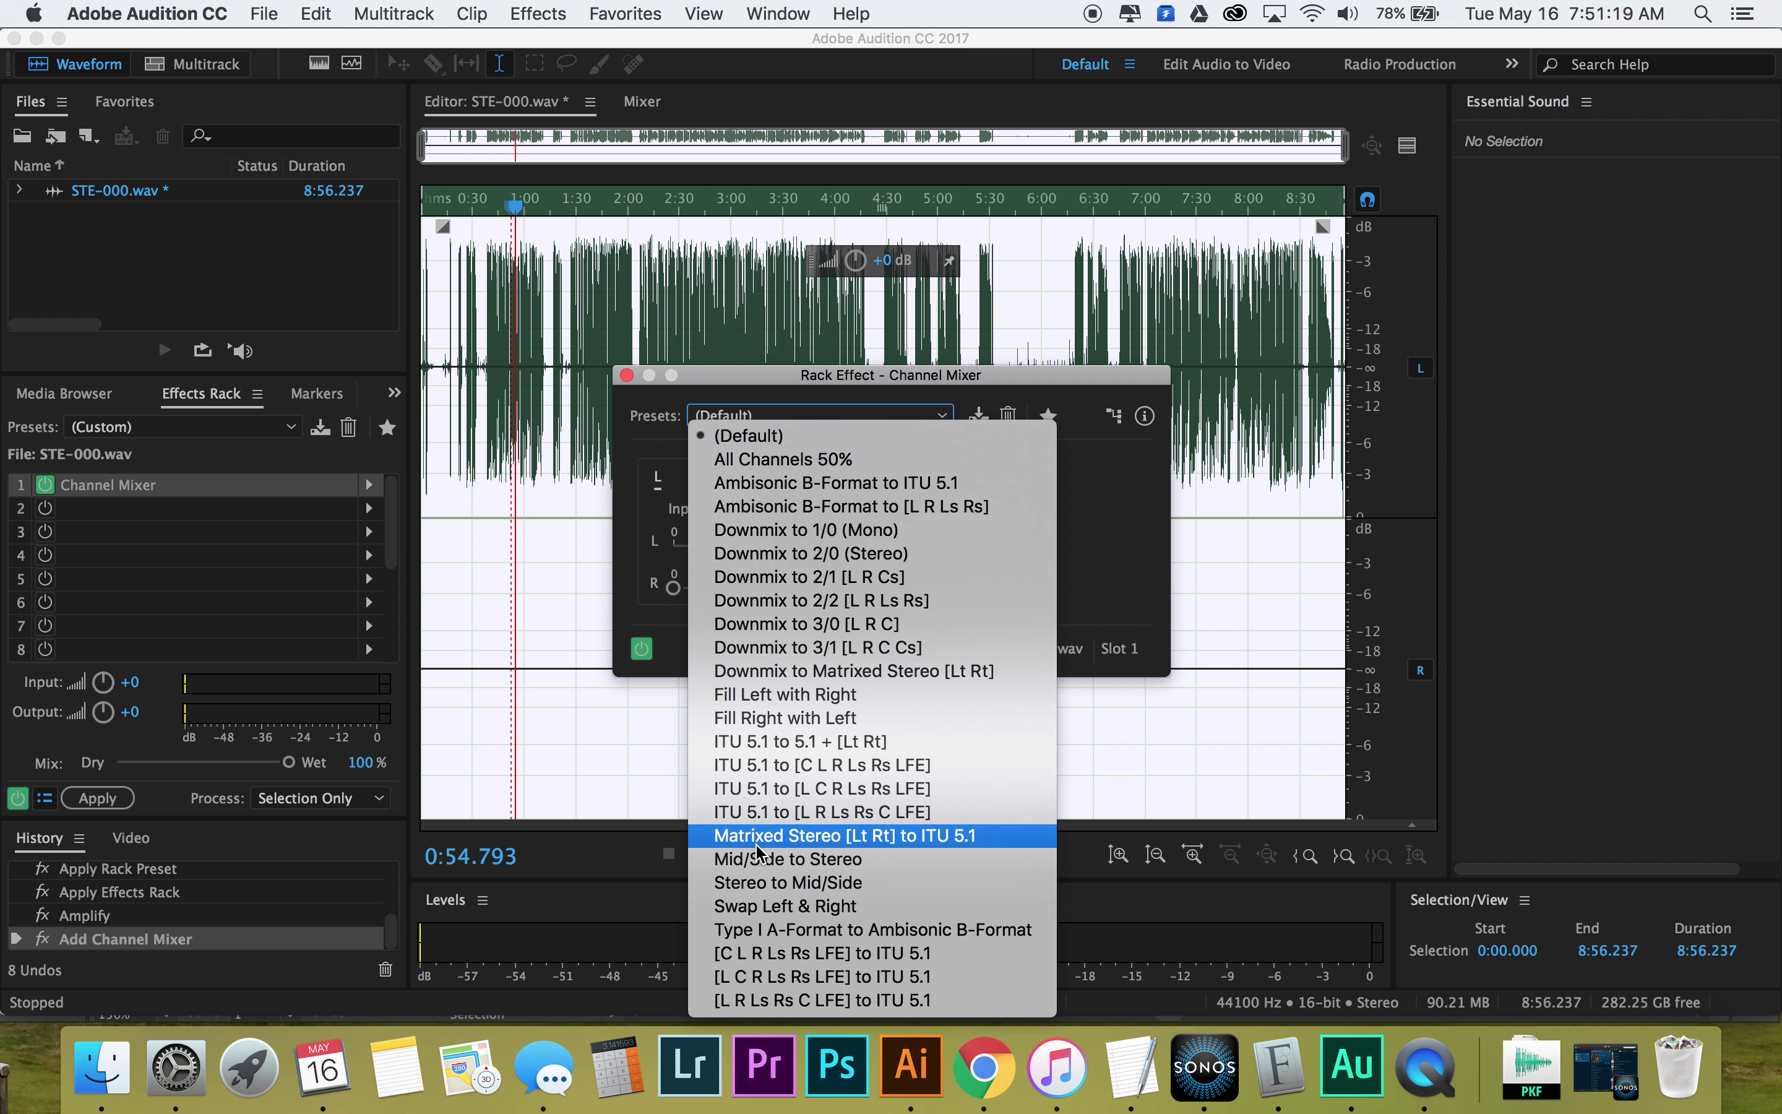
{"action": "left_click", "coordinate": [785, 719]}
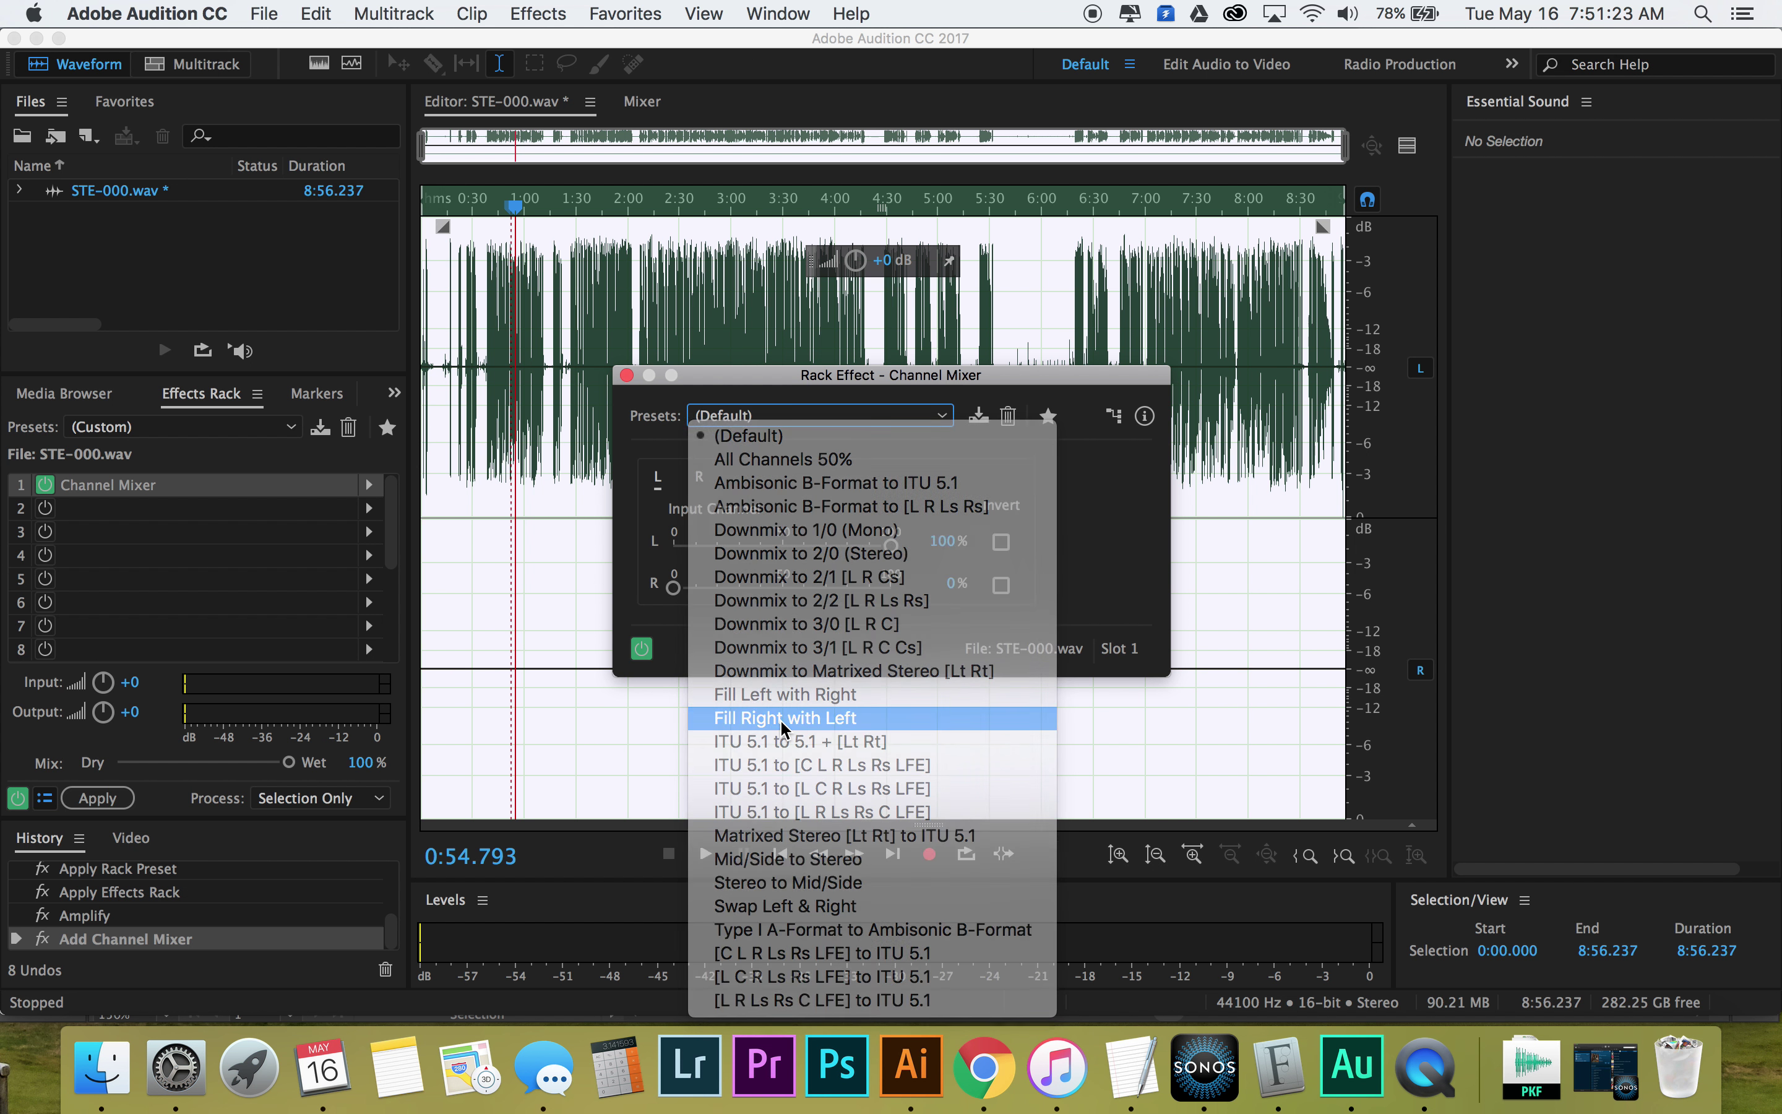
{"action": "left_click", "coordinate": [627, 375]}
{"action": "left_click", "coordinate": [98, 797]}
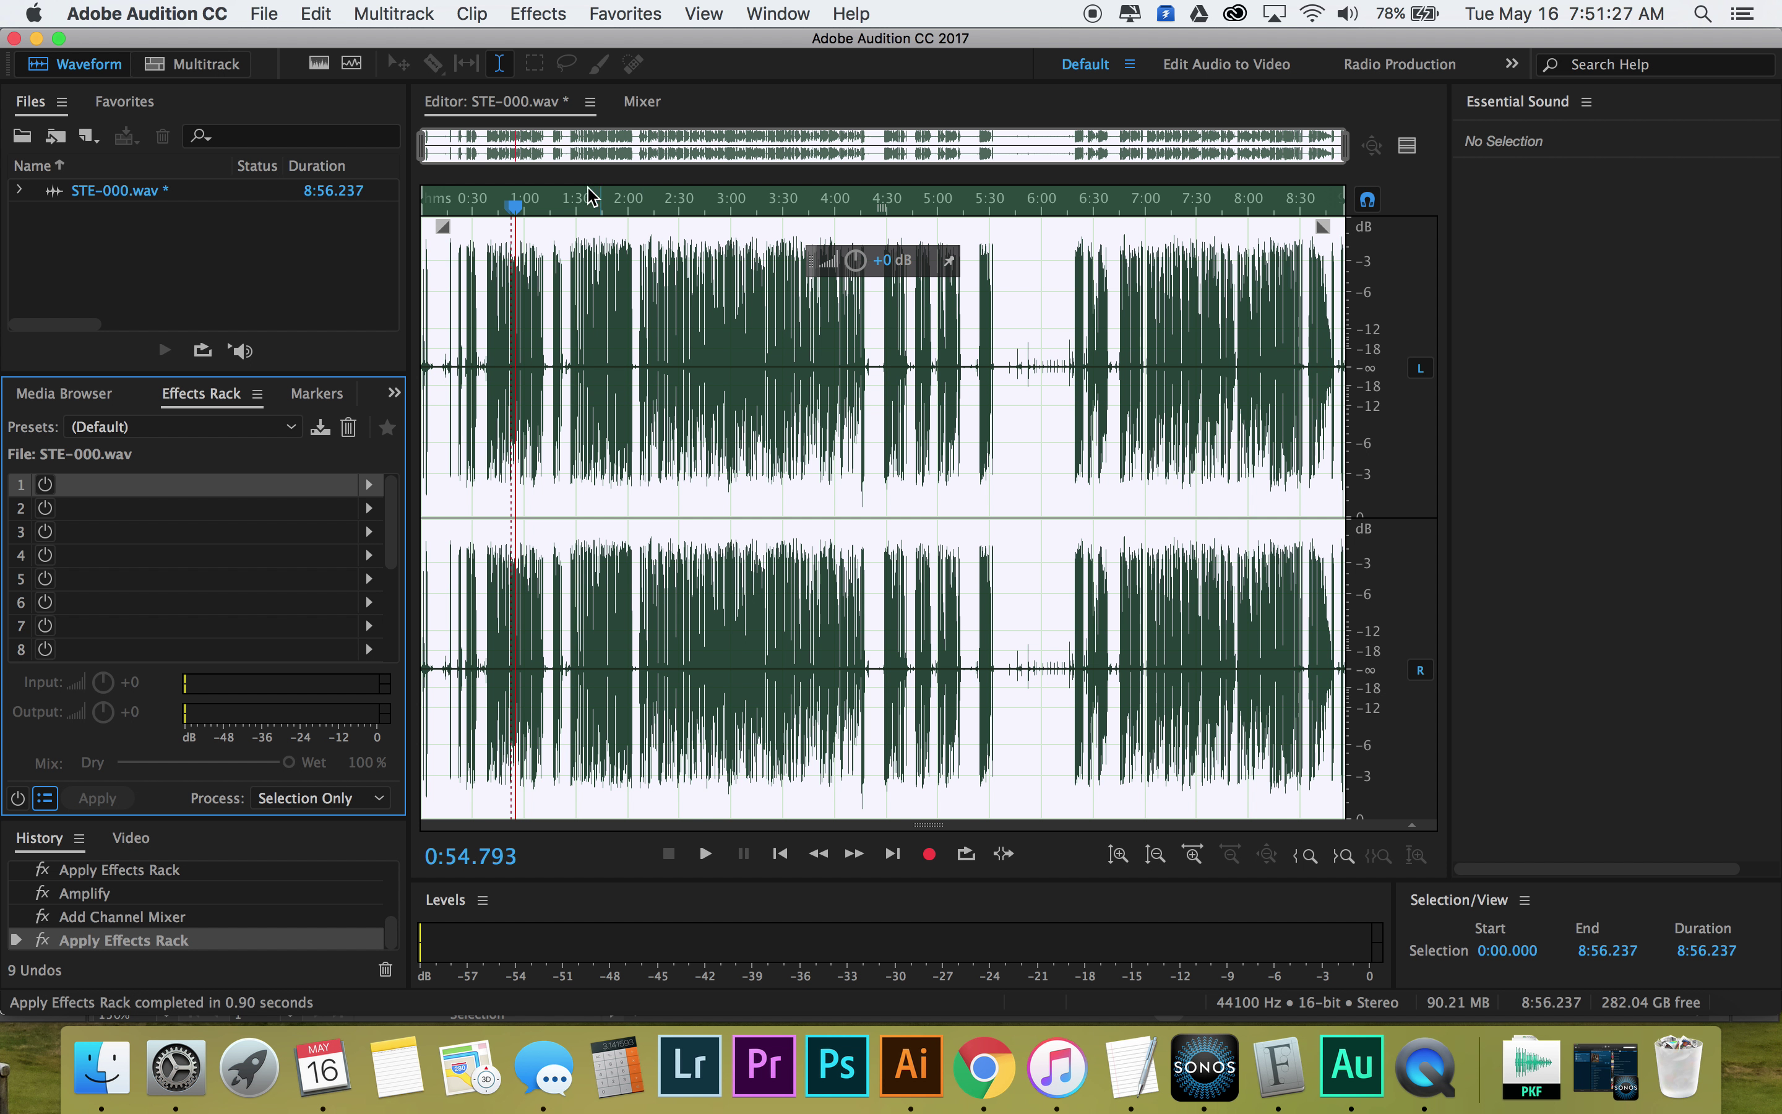
Play a moment of audio from about 0:55 to check both stereo channels.
{"action": "left_click", "coordinate": [515, 214]}
{"action": "key", "text": "space"}
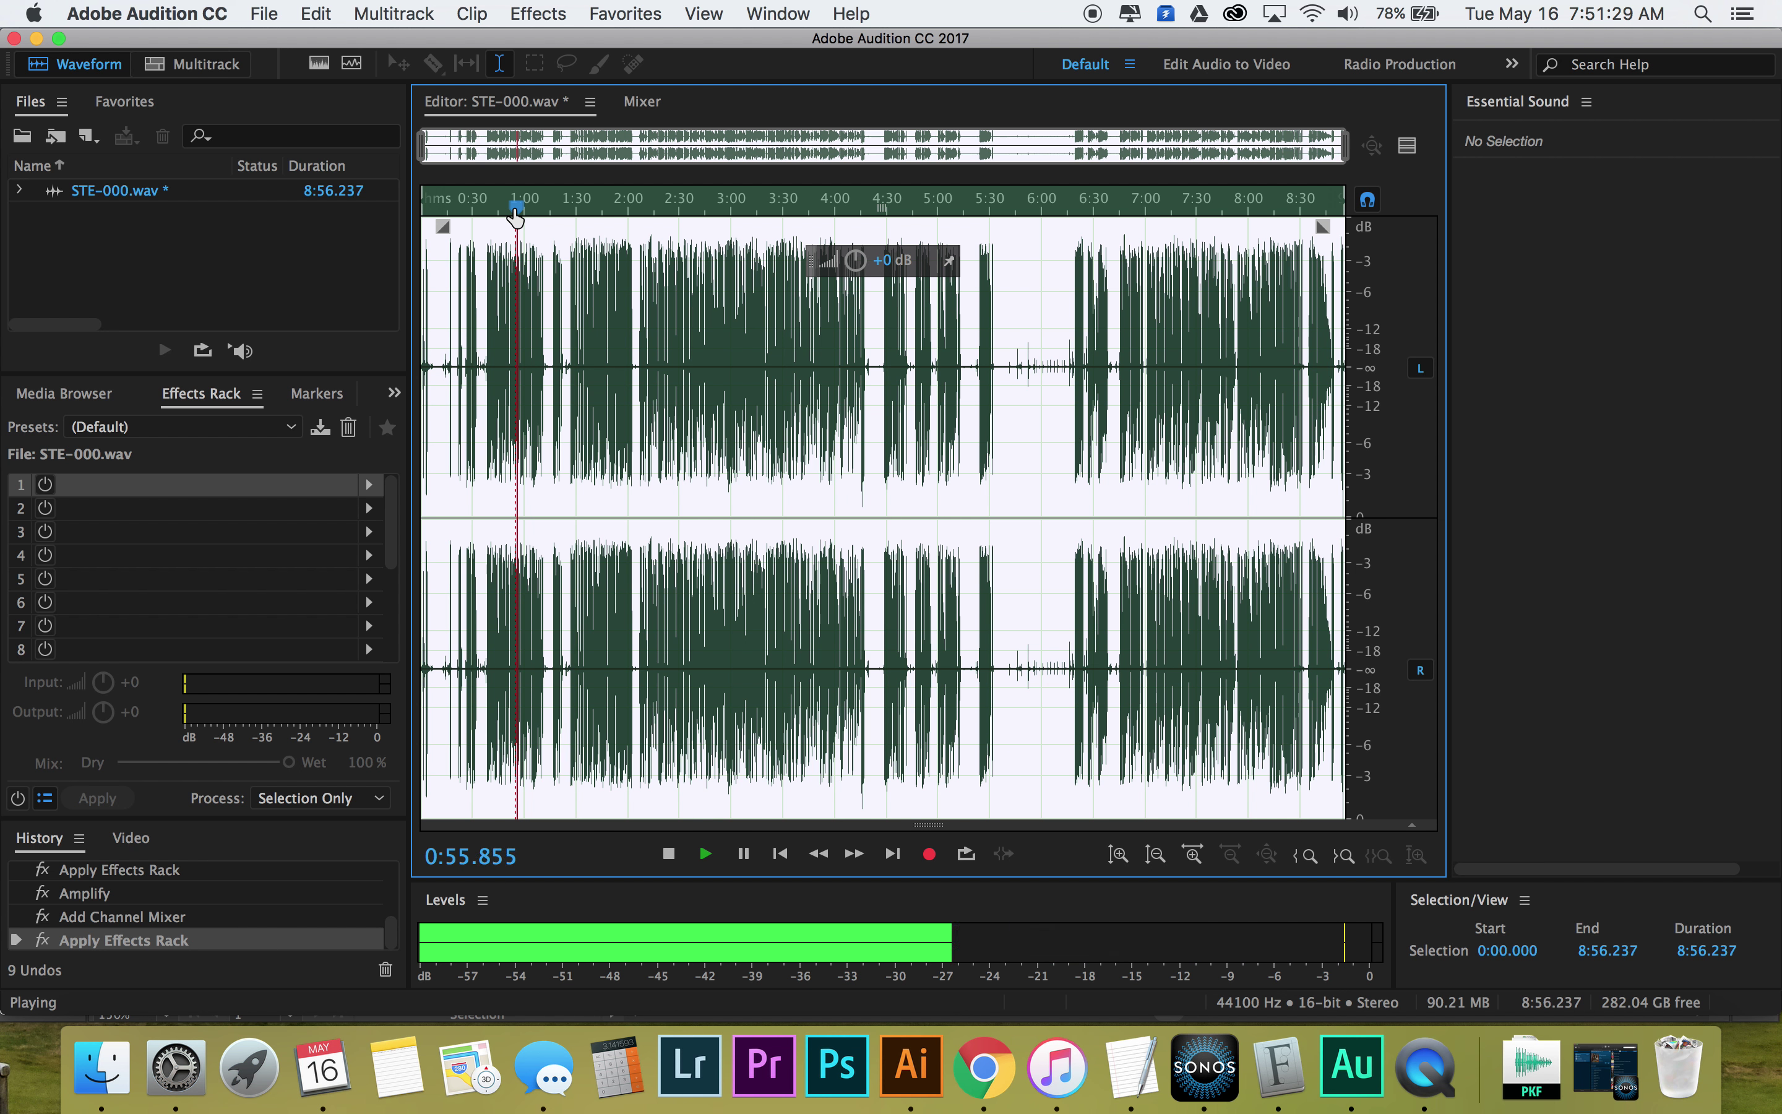
{"action": "key", "text": "space"}
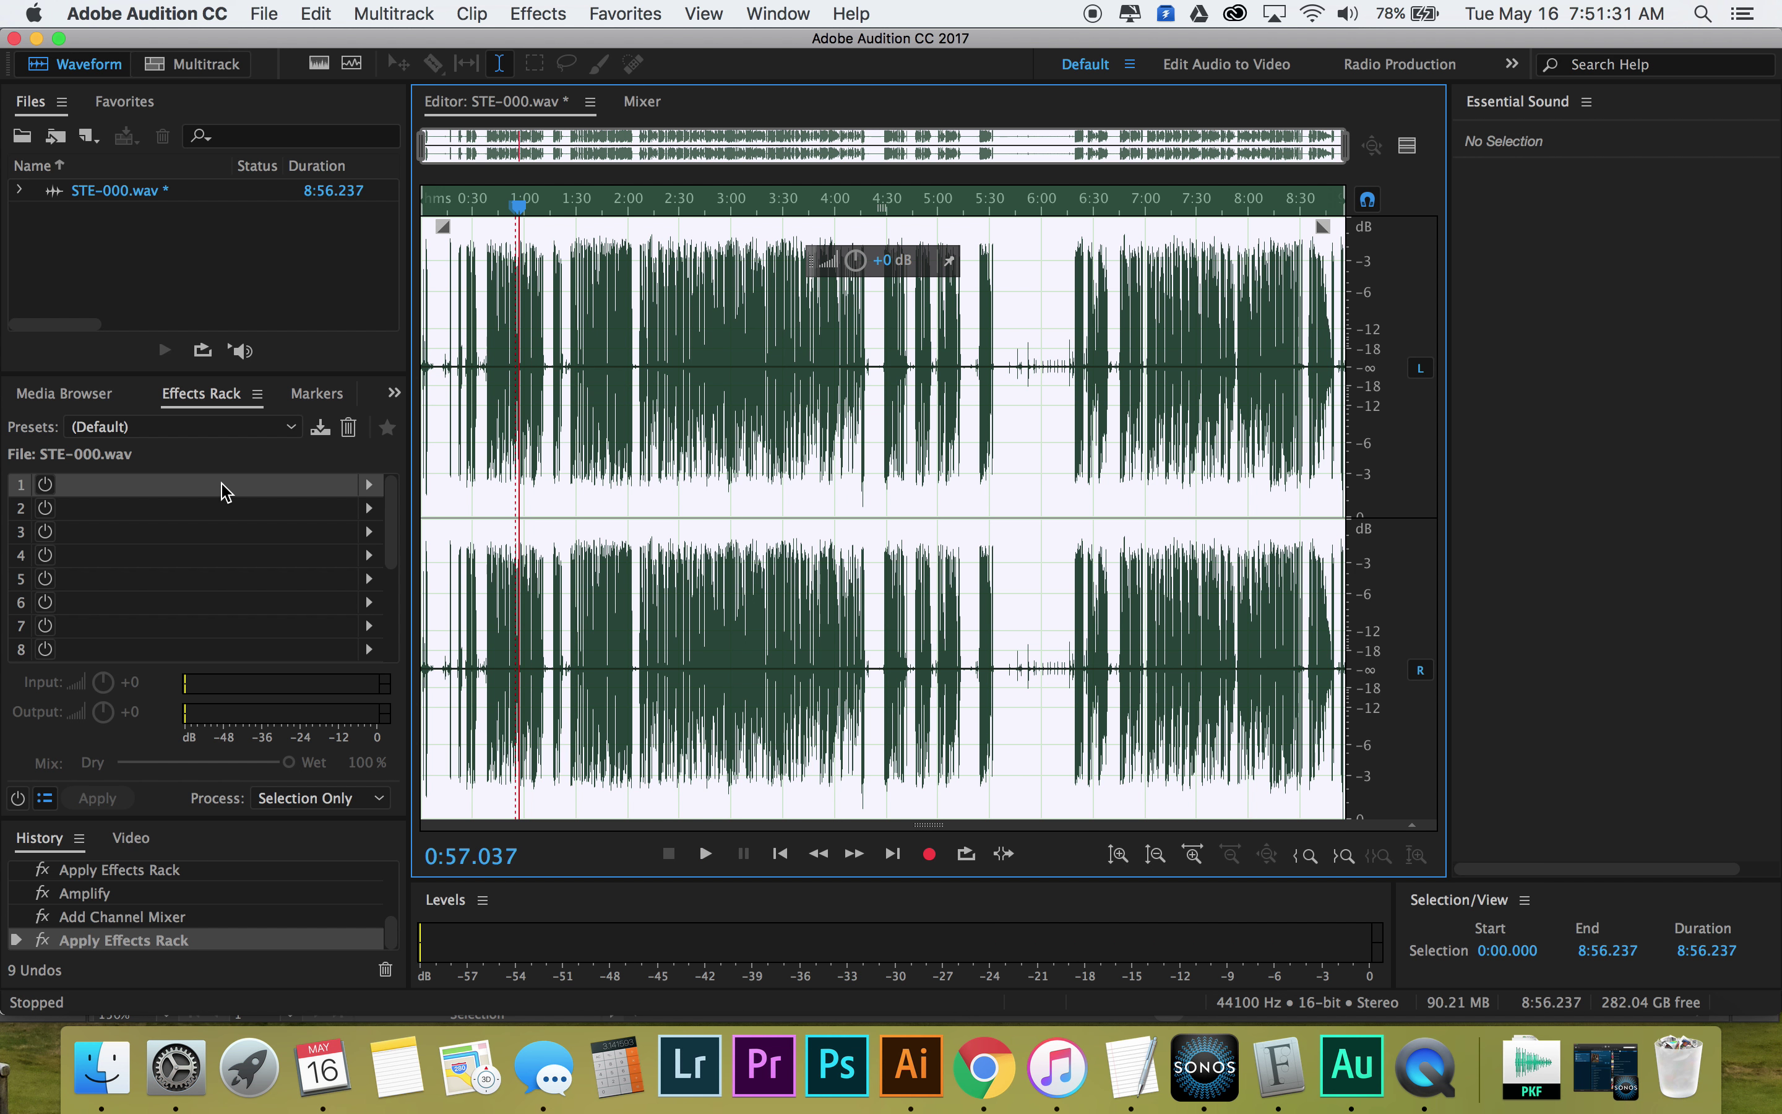
Add the Adaptive Noise Reduction effect to the first slot of the effects rack.
{"action": "left_click", "coordinate": [369, 486]}
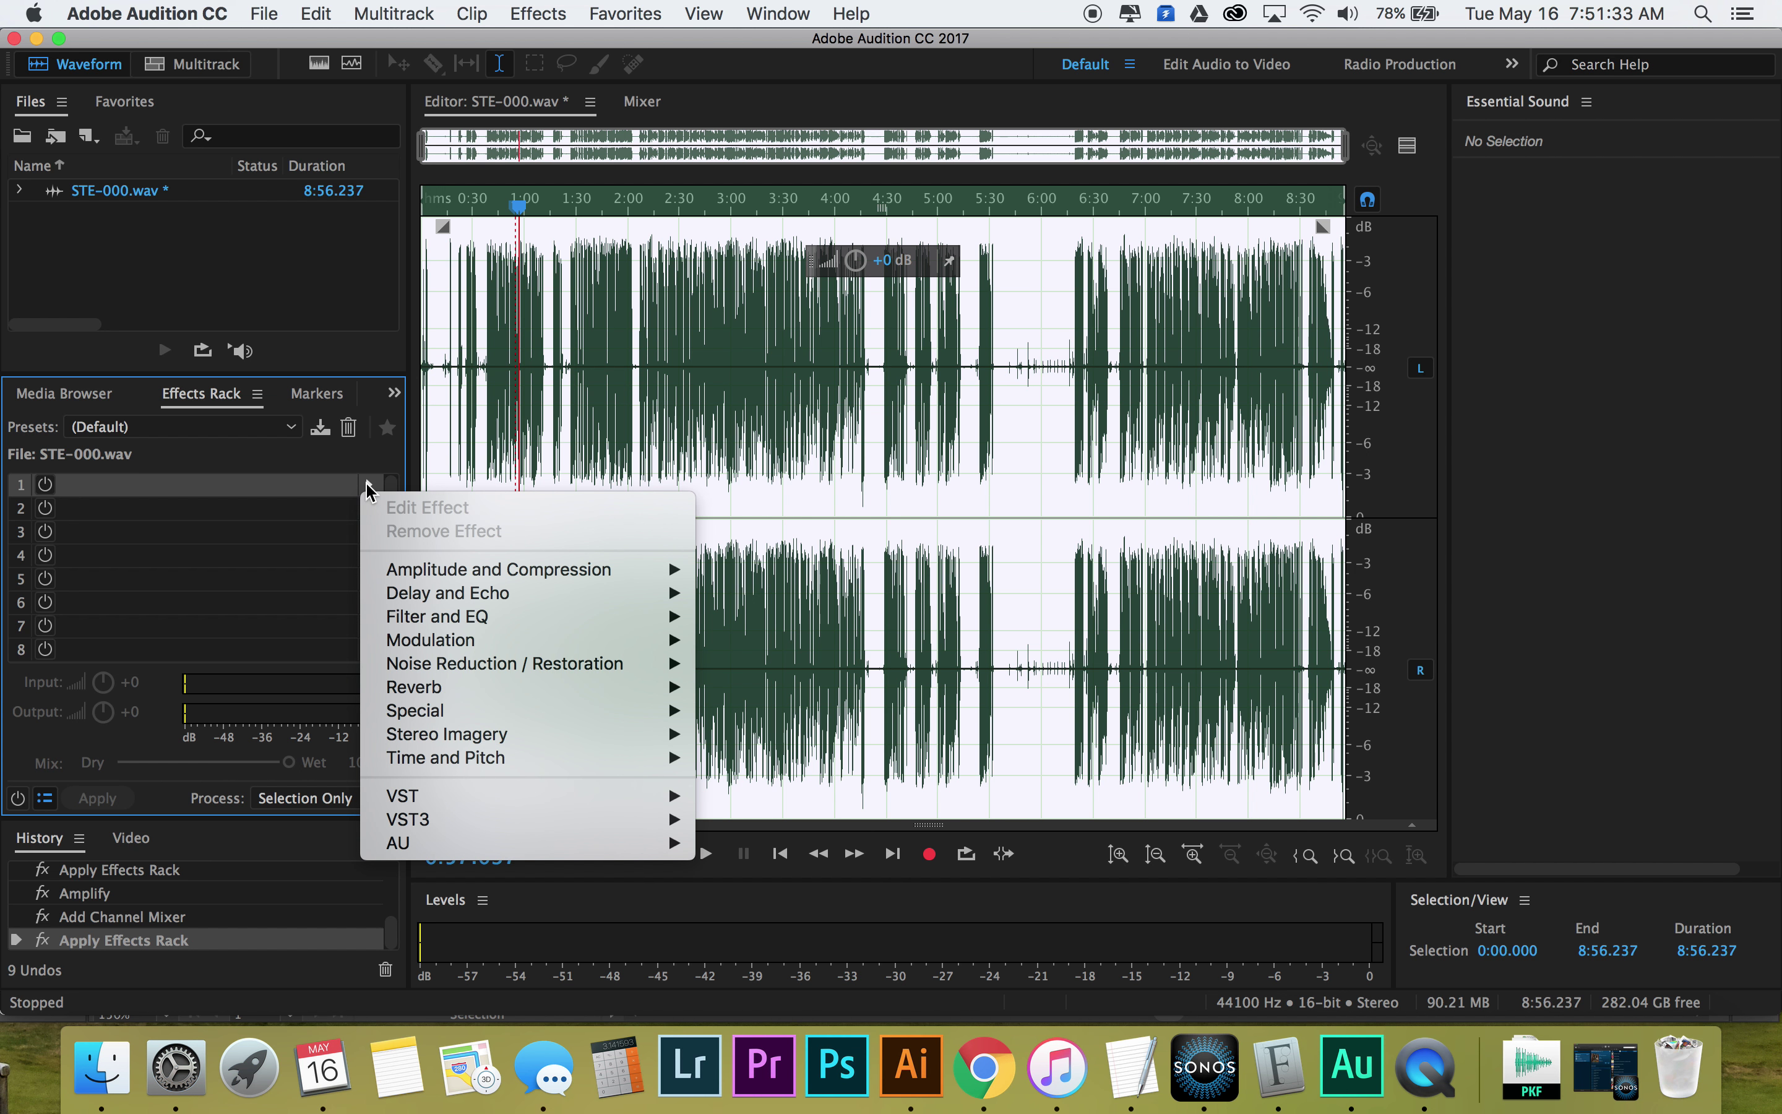
{"action": "mouse_move", "coordinate": [472, 661]}
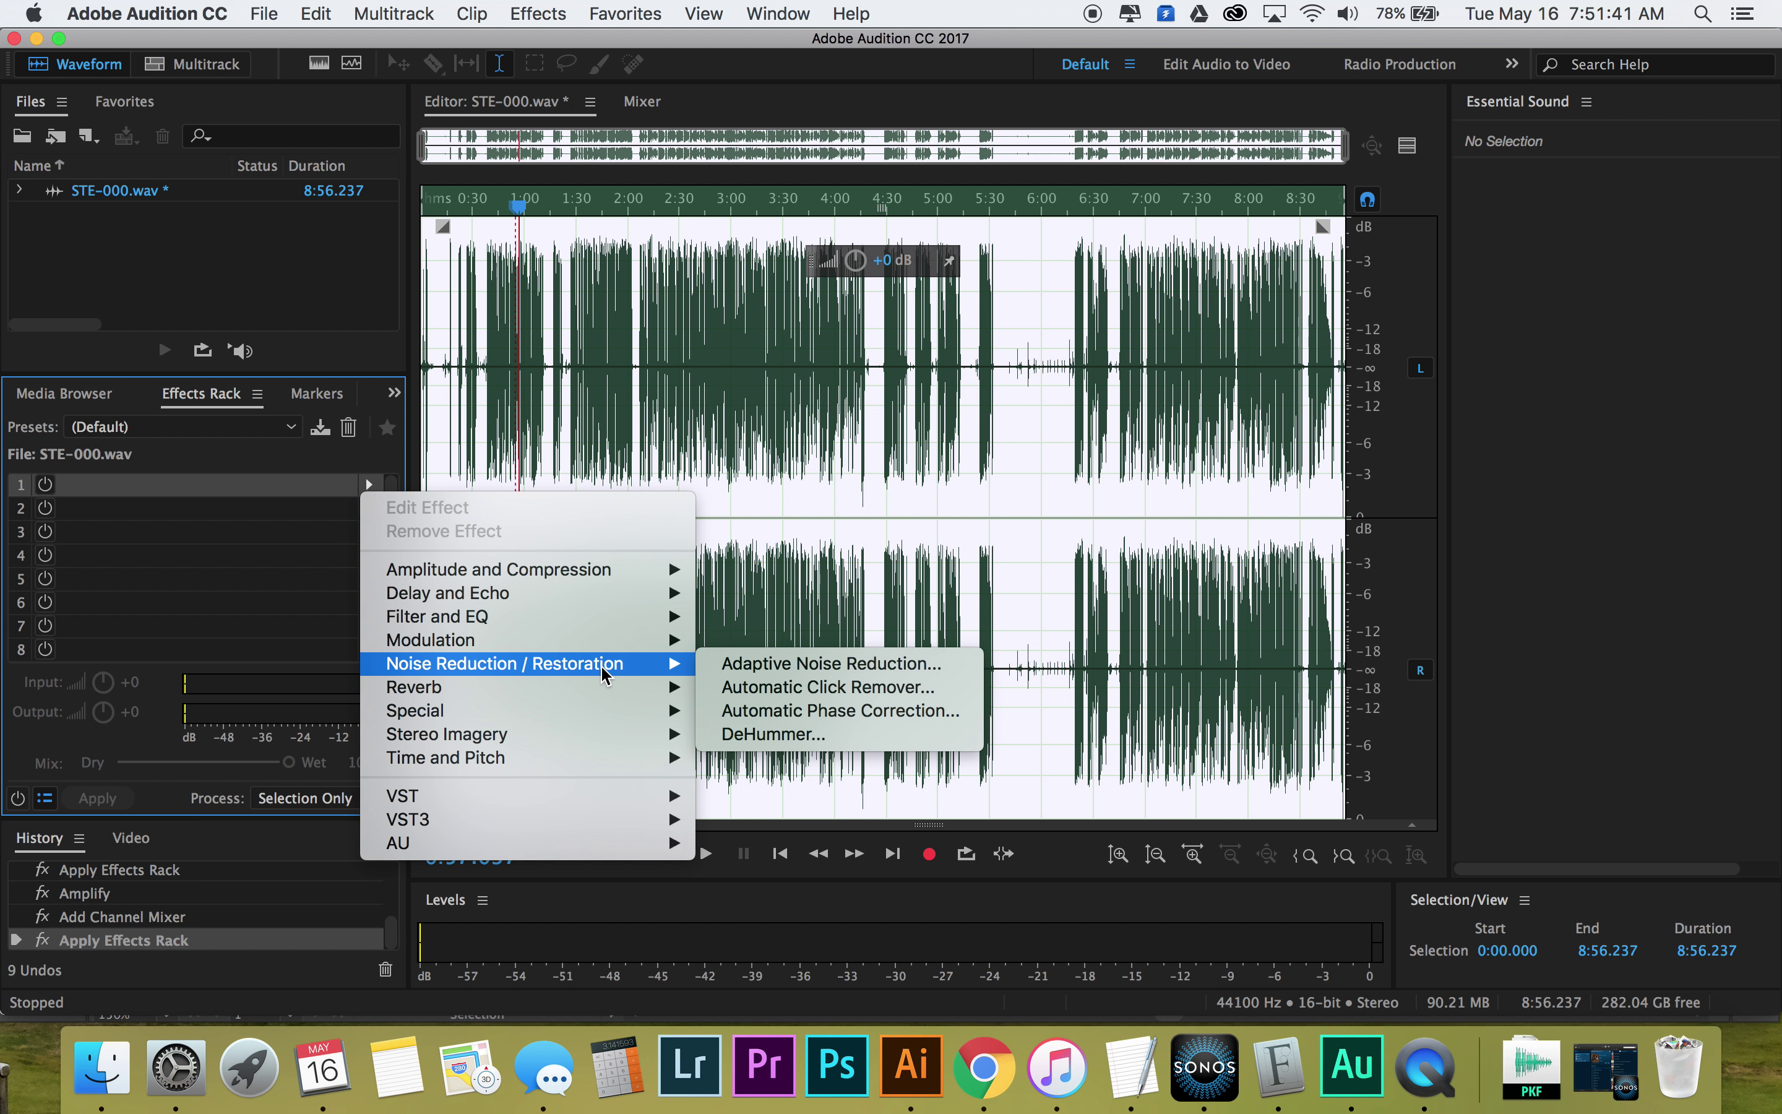
{"action": "left_click", "coordinate": [814, 665]}
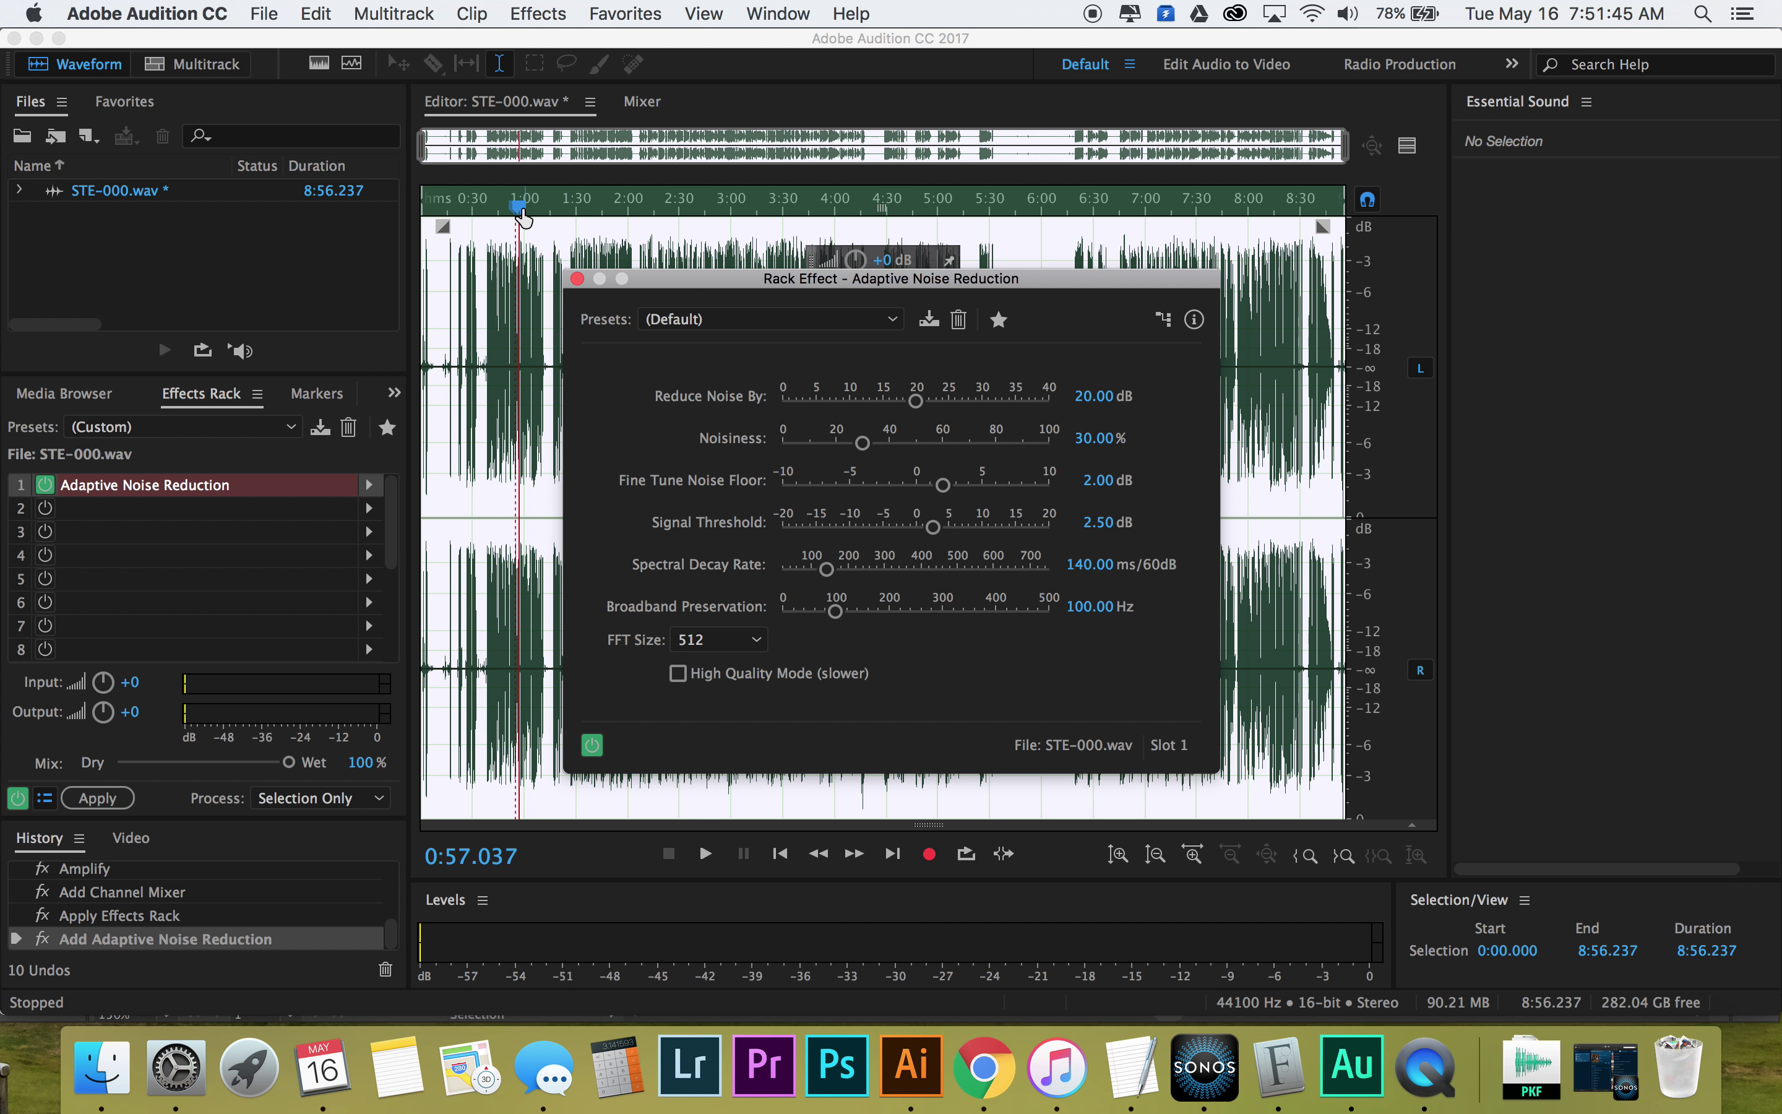
Preview the noise reduction by playing the recording from about 1:32, with the effect window moved off the playhead.
{"action": "left_click_drag", "start_coordinate": [520, 212], "coordinate": [581, 207]}
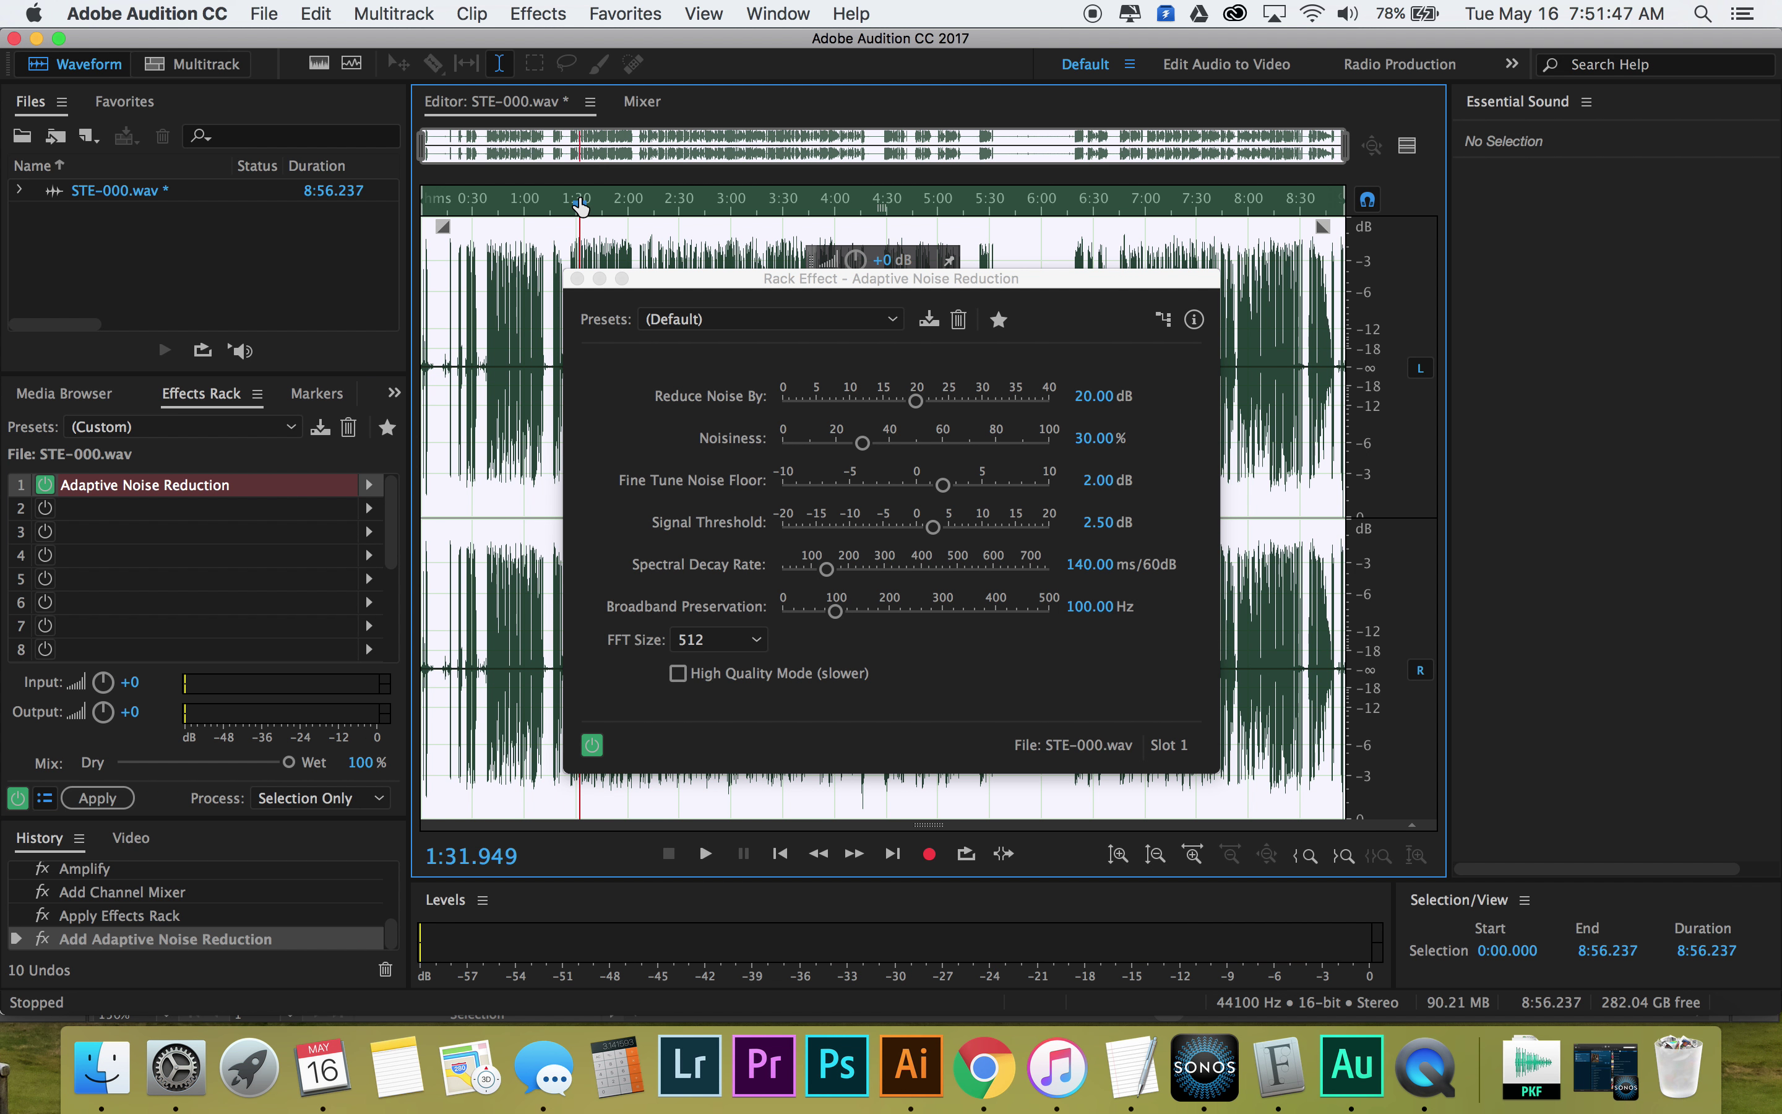
{"action": "left_click", "coordinate": [692, 281]}
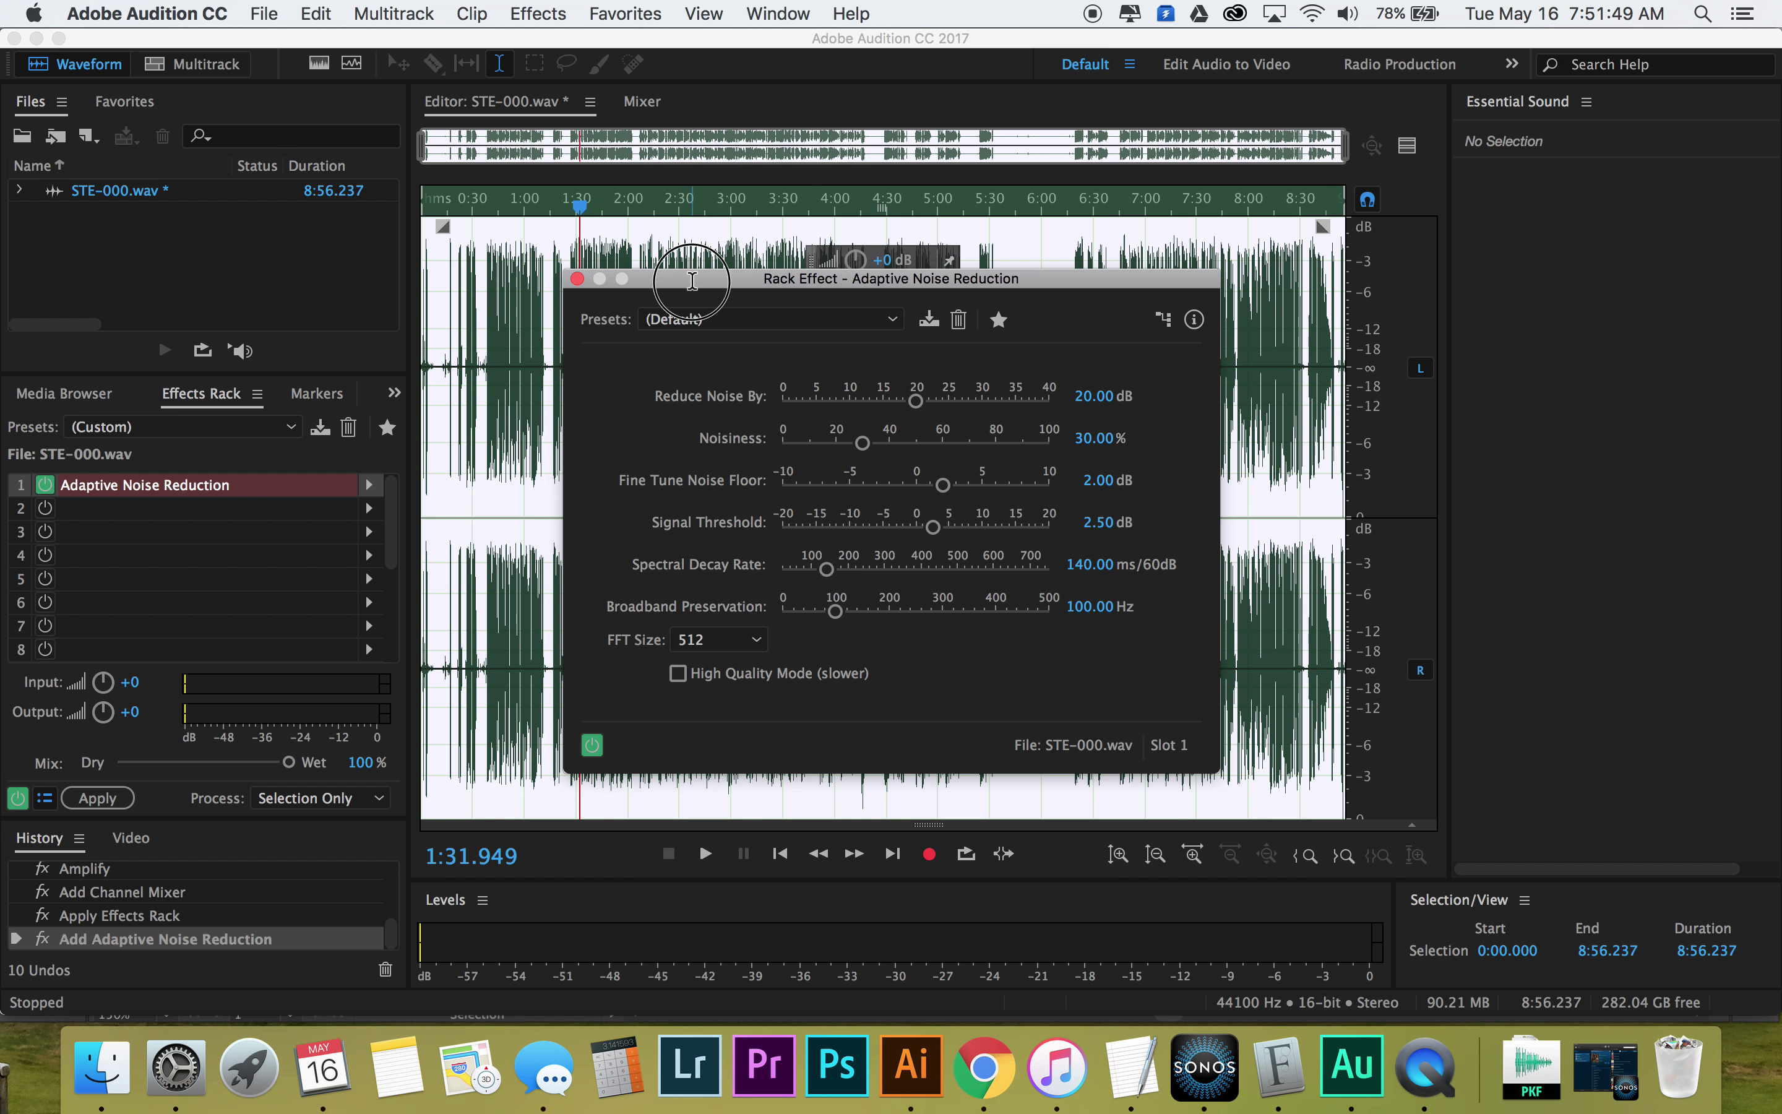
{"action": "left_click_drag", "start_coordinate": [692, 281], "coordinate": [739, 465]}
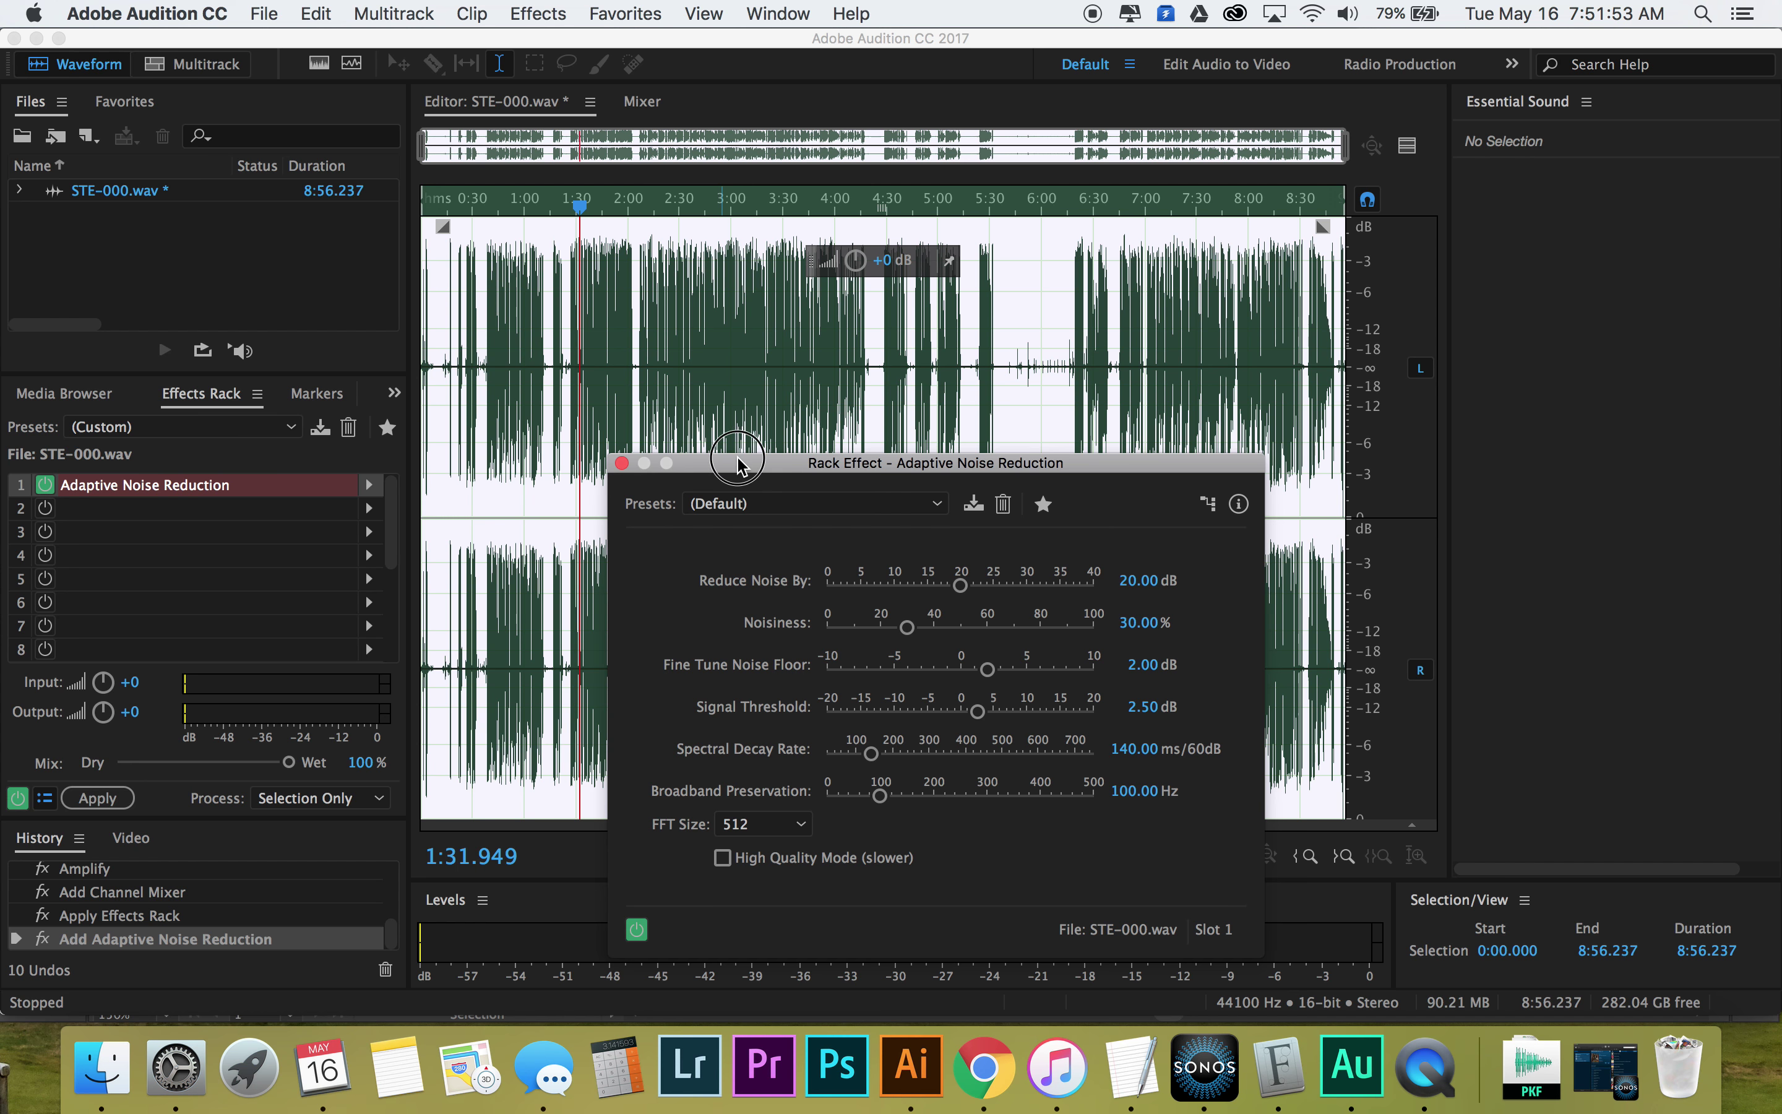
{"action": "left_click_drag", "start_coordinate": [738, 465], "coordinate": [825, 264]}
{"action": "key", "text": "space"}
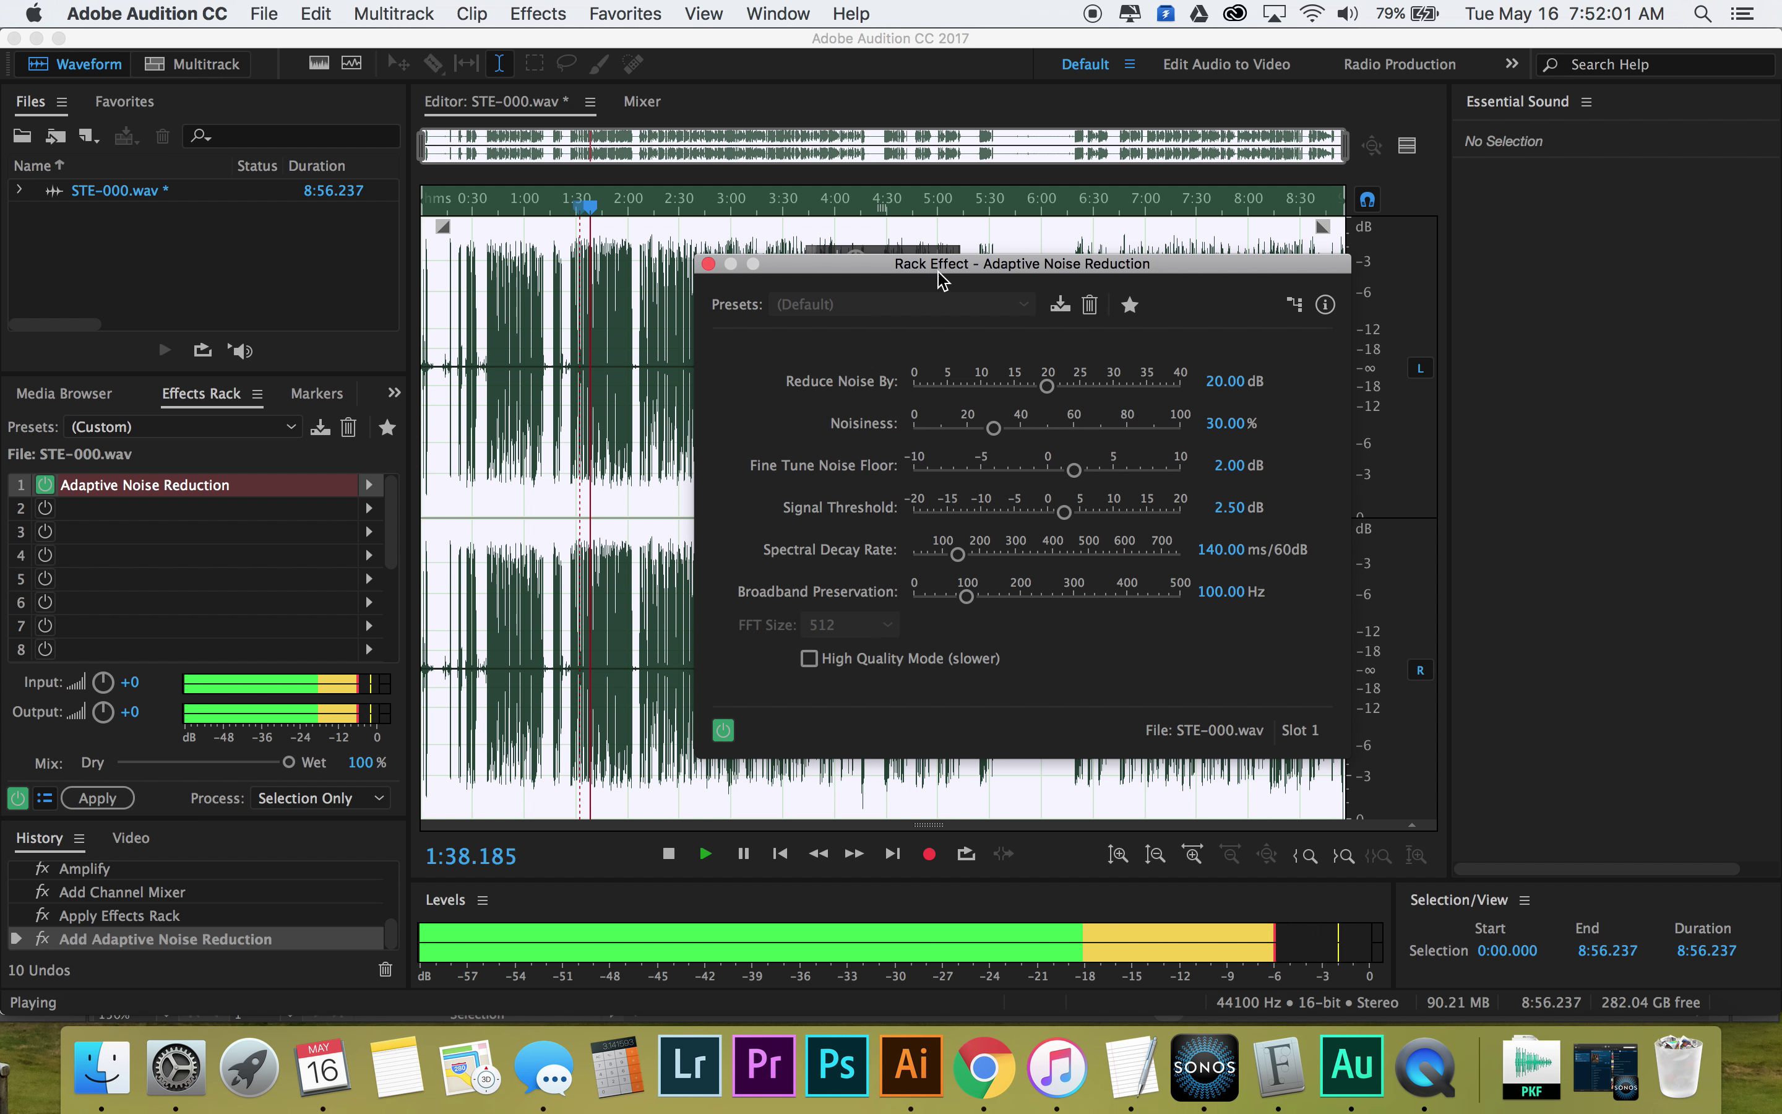
Set Reduce Noise By to about 9 dB in Adaptive Noise Reduction and apply the rack to the whole recording.
{"action": "left_click_drag", "start_coordinate": [1047, 386], "coordinate": [1003, 384]}
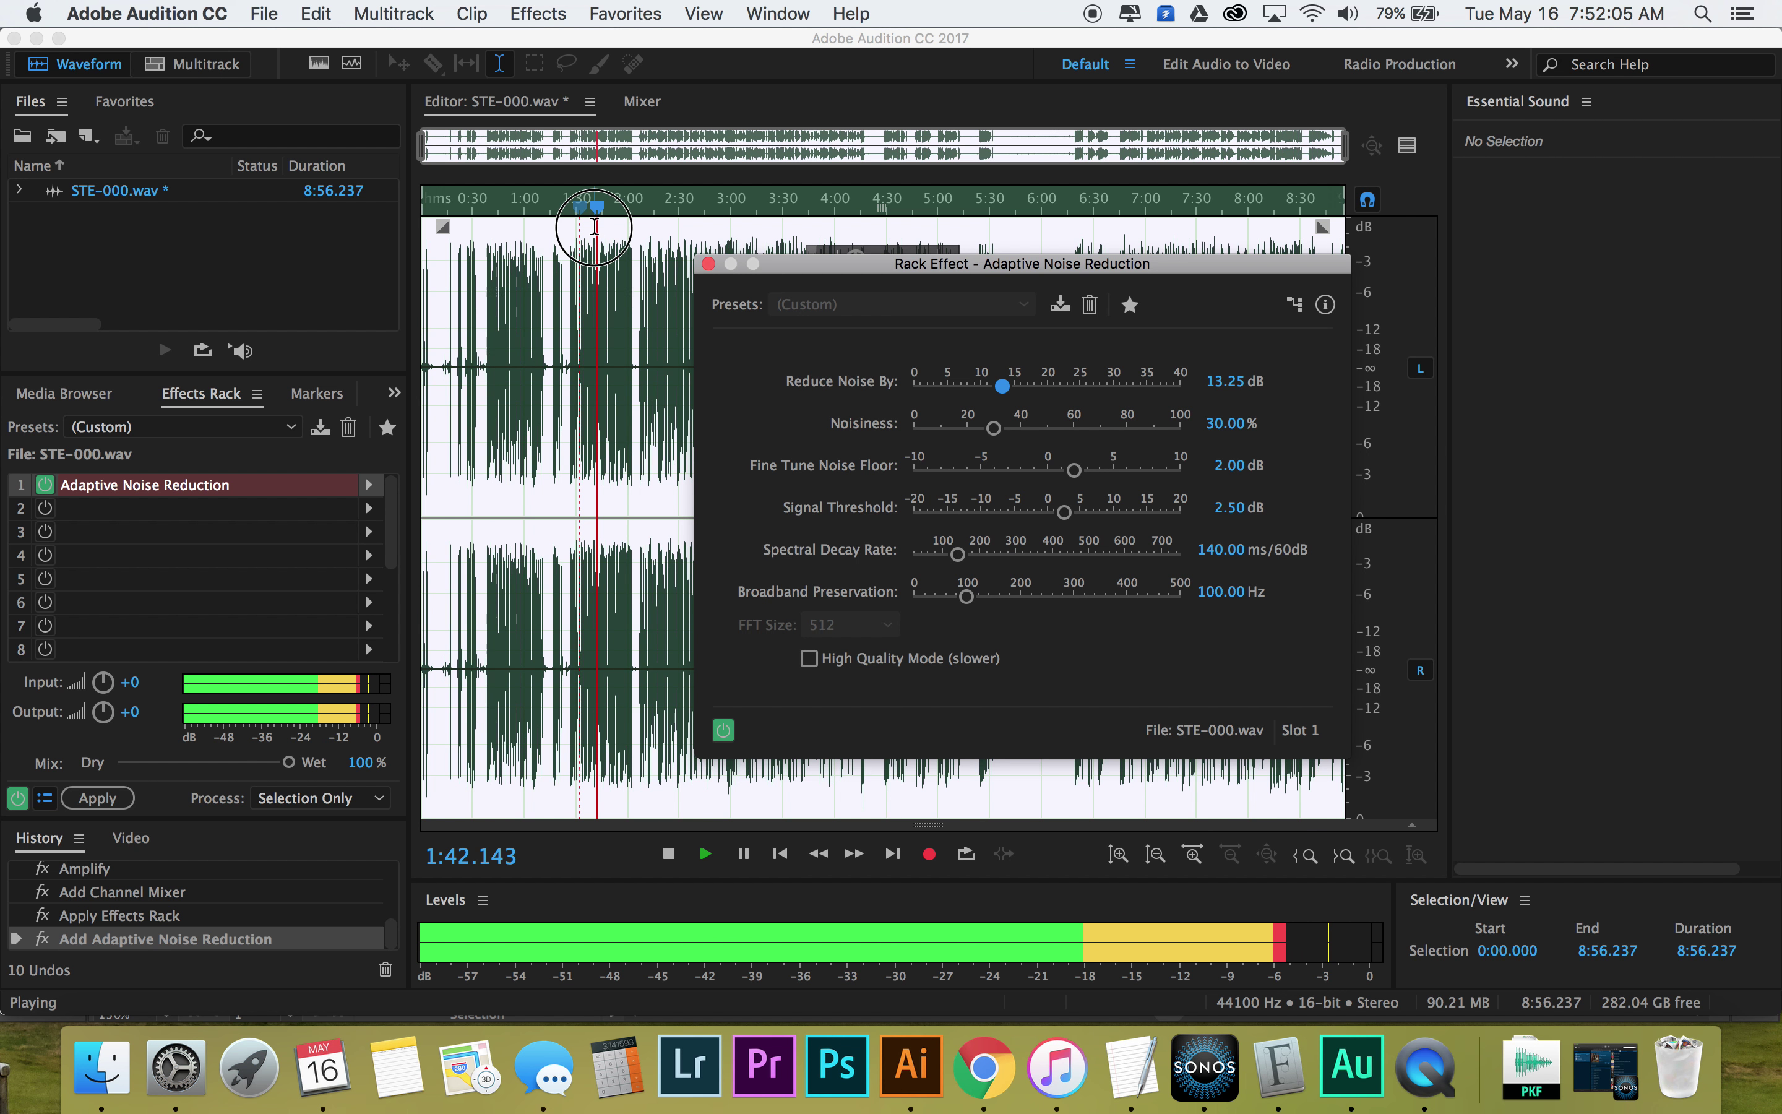
{"action": "key", "text": "space"}
{"action": "left_click_drag", "start_coordinate": [1003, 388], "coordinate": [1109, 398]}
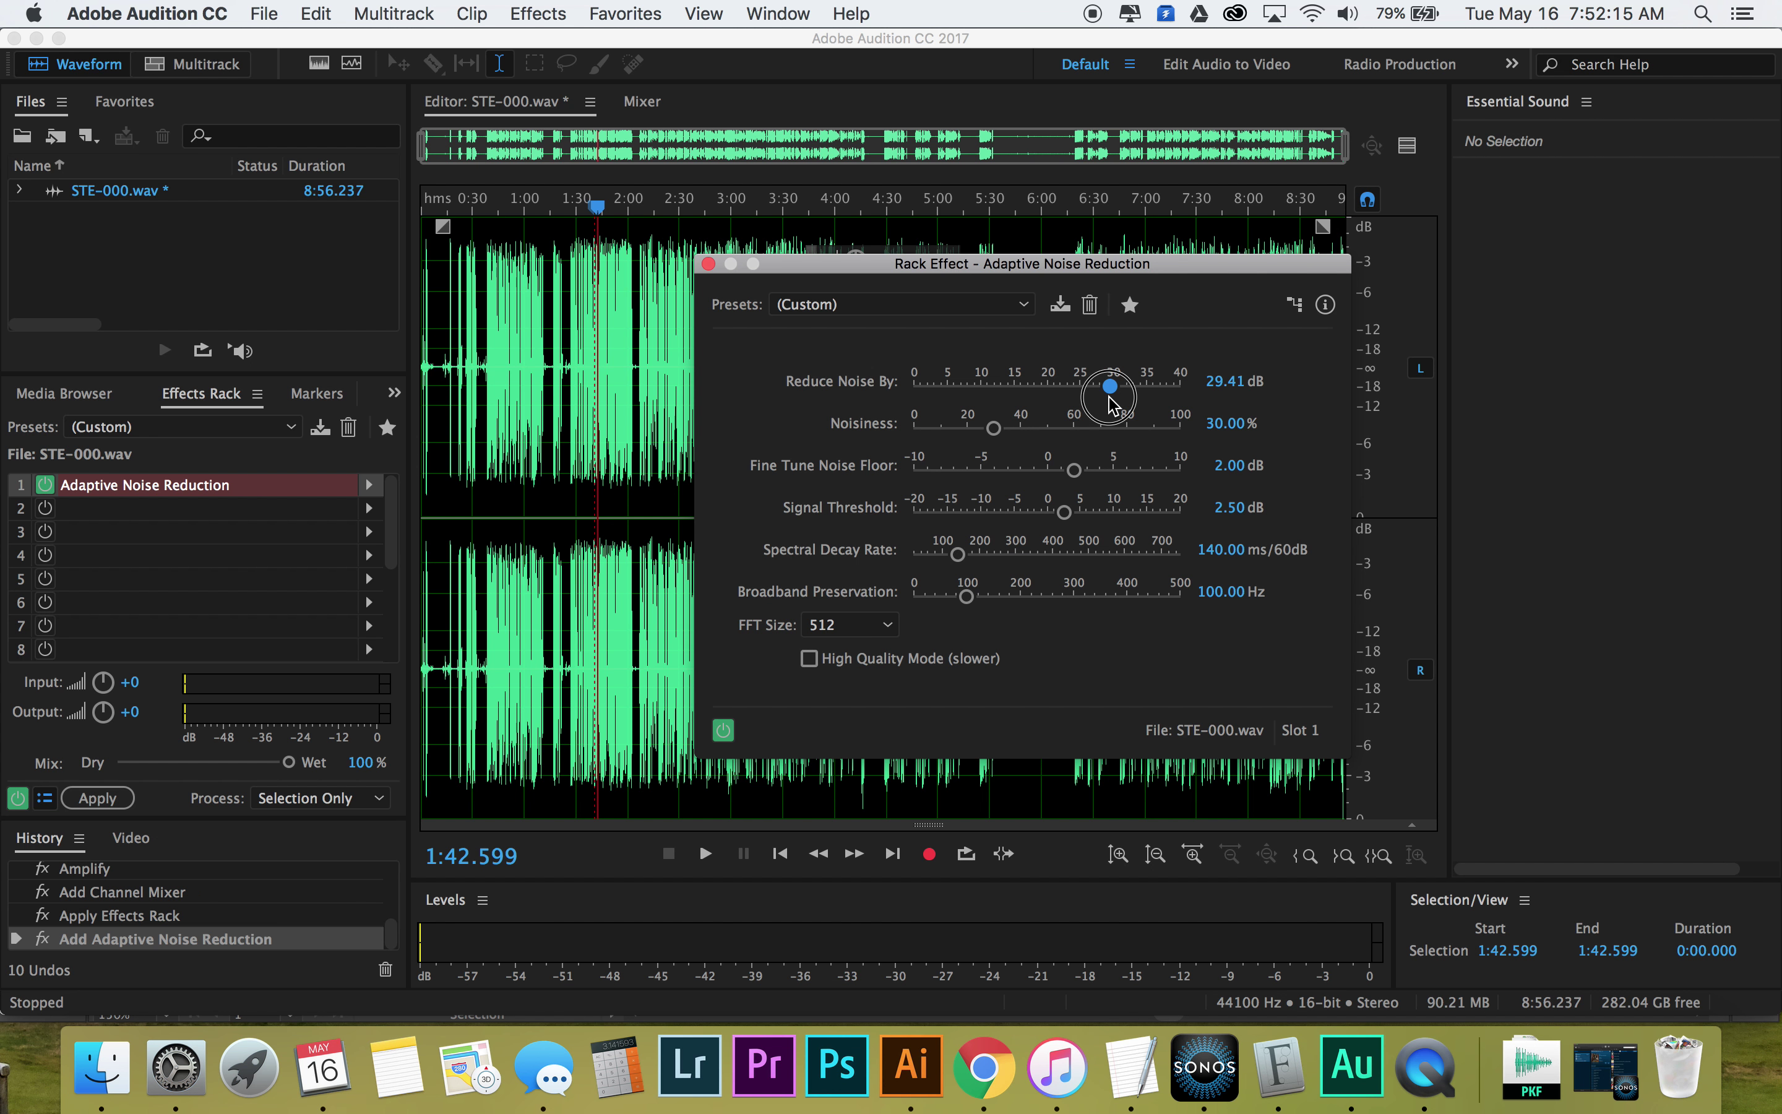
{"action": "left_click_drag", "start_coordinate": [1112, 403], "coordinate": [953, 403]}
{"action": "mouse_move", "coordinate": [974, 396]}
{"action": "left_mouse_down"}
{"action": "mouse_move", "coordinate": [949, 393]}
{"action": "mouse_move", "coordinate": [978, 399]}
{"action": "left_mouse_up"}
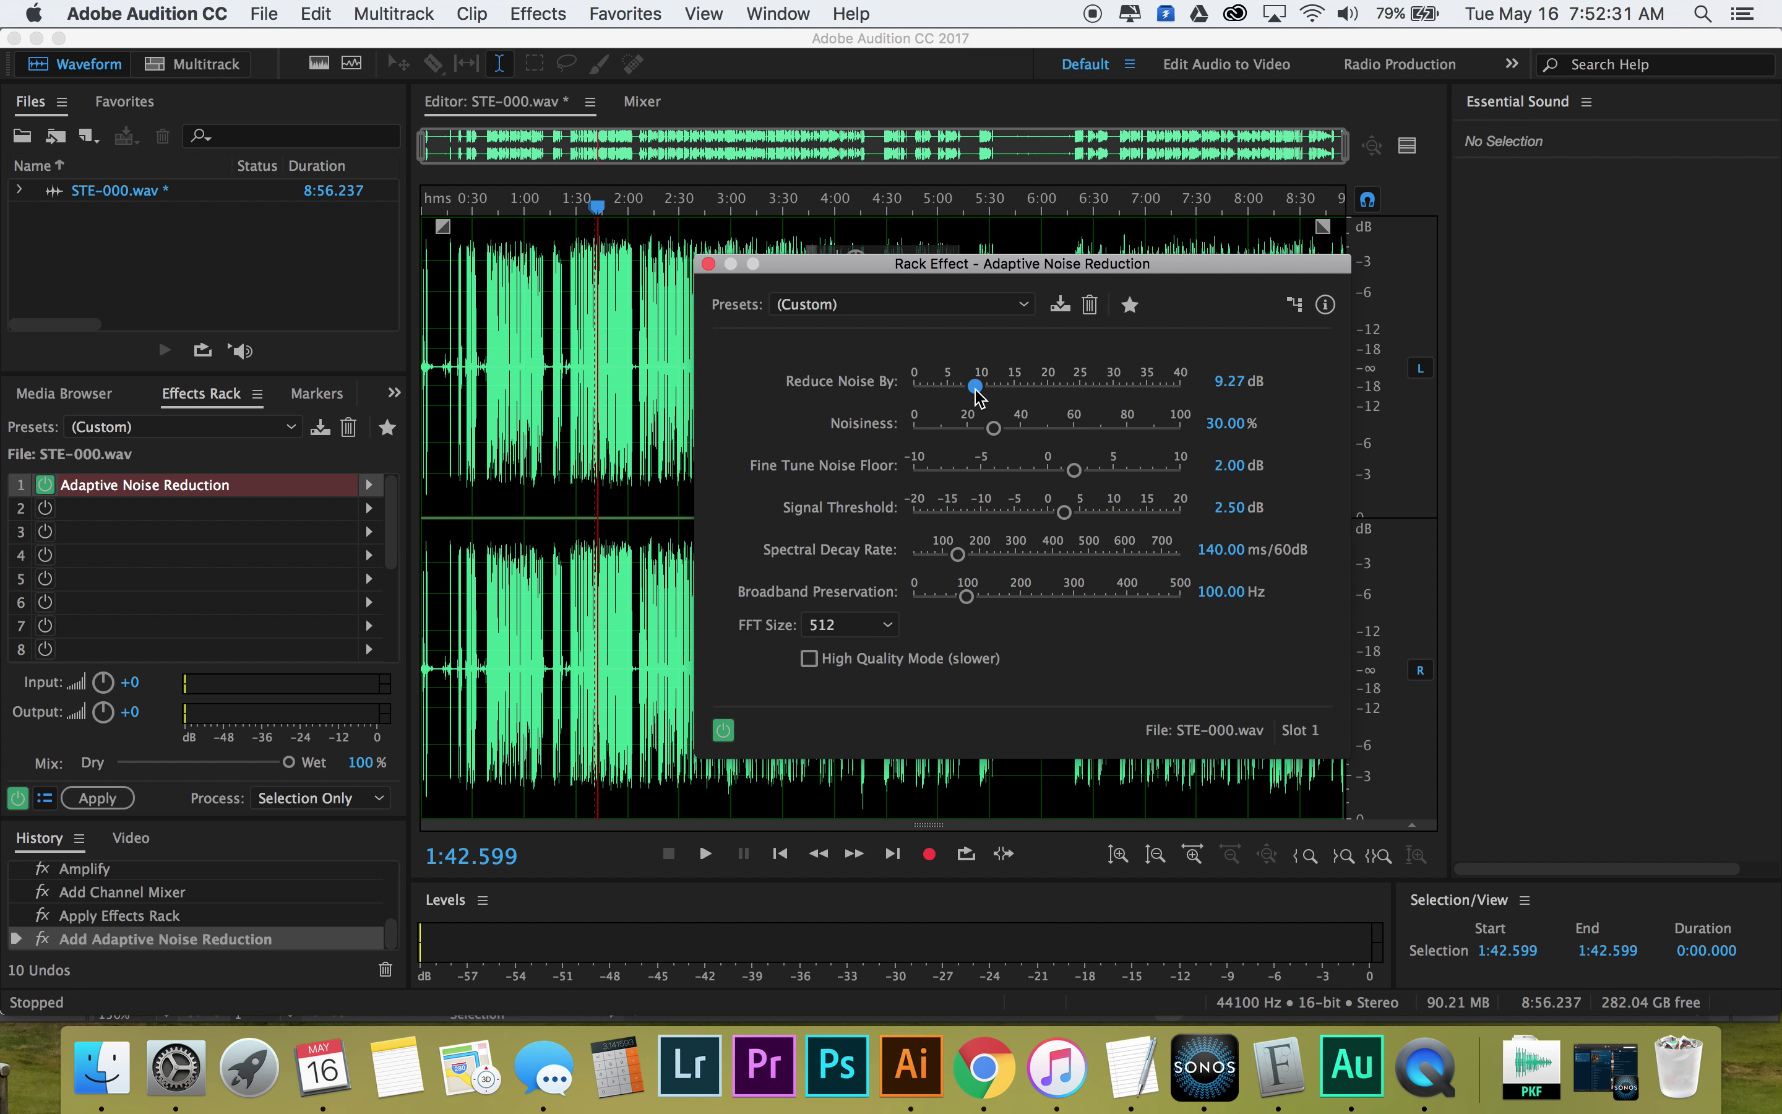
{"action": "left_click_drag", "start_coordinate": [977, 398], "coordinate": [983, 402]}
{"action": "mouse_move", "coordinate": [980, 389]}
{"action": "left_mouse_down"}
{"action": "mouse_move", "coordinate": [956, 387]}
{"action": "mouse_move", "coordinate": [977, 386]}
{"action": "left_mouse_up"}
{"action": "left_click", "coordinate": [708, 264]}
{"action": "left_click", "coordinate": [120, 793]}
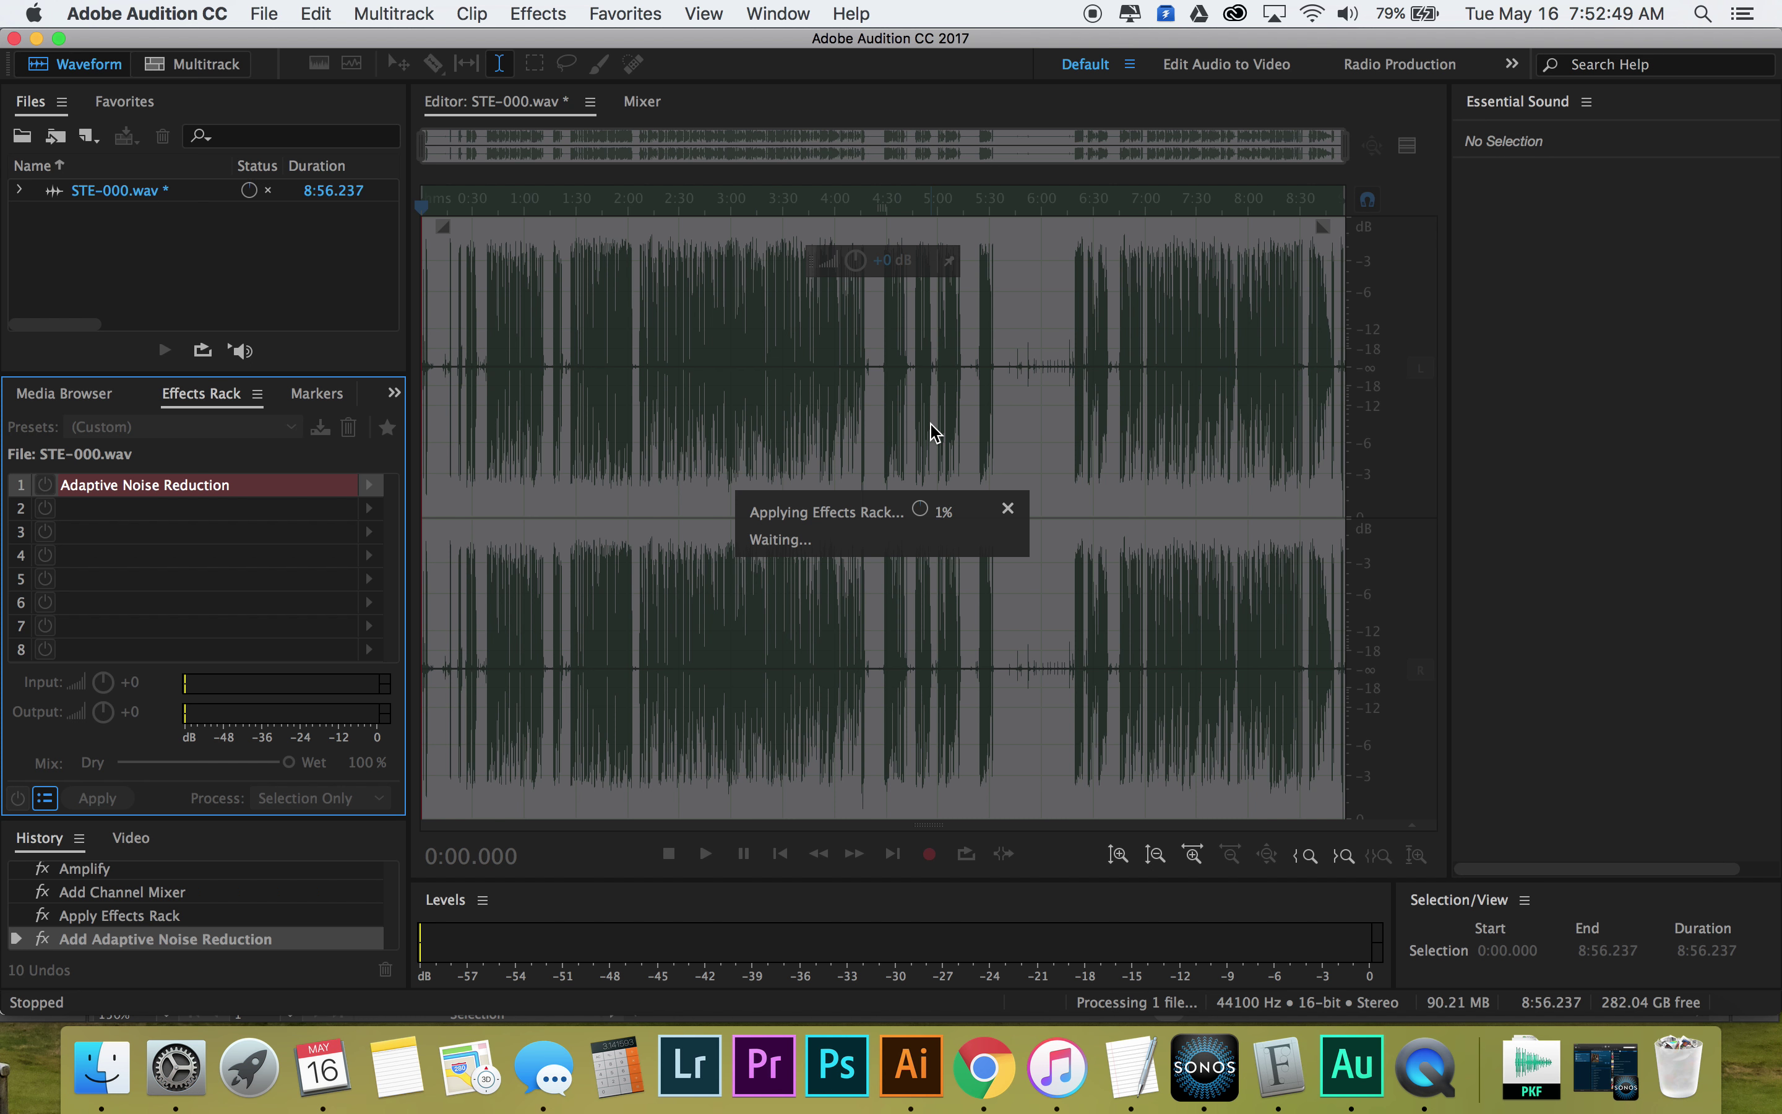